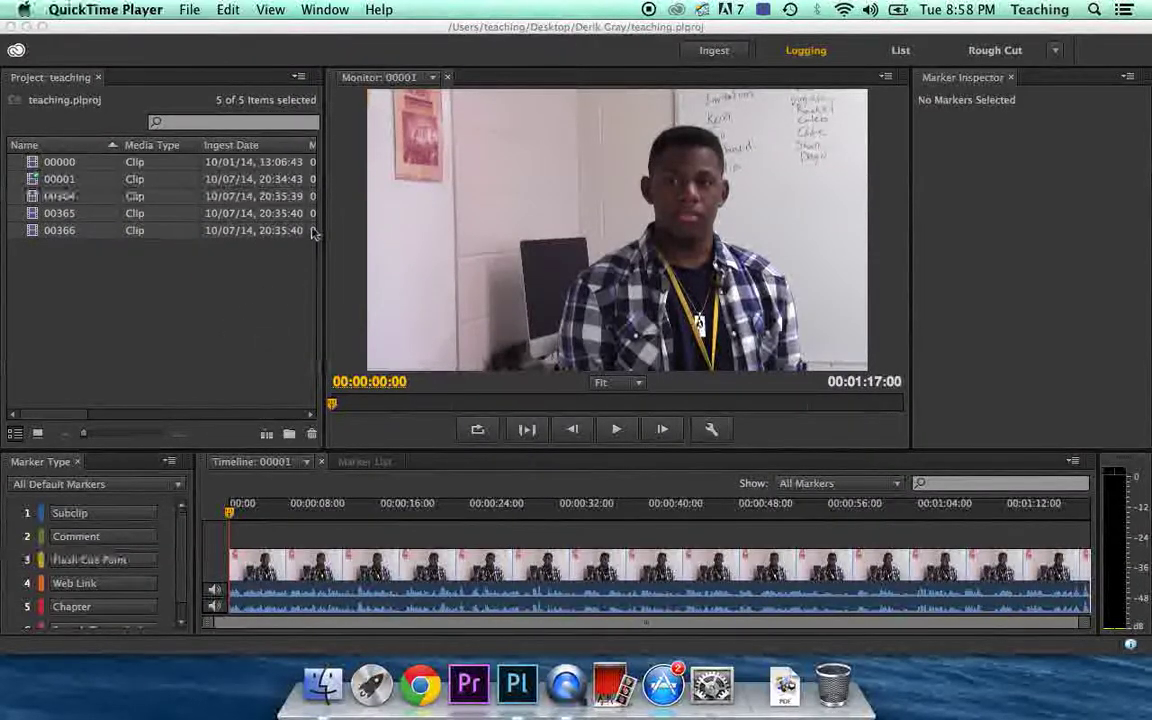
# Bring the teaching project forward in Prelude and marquee-select all five logged clips.
pyautogui.click(238, 332)
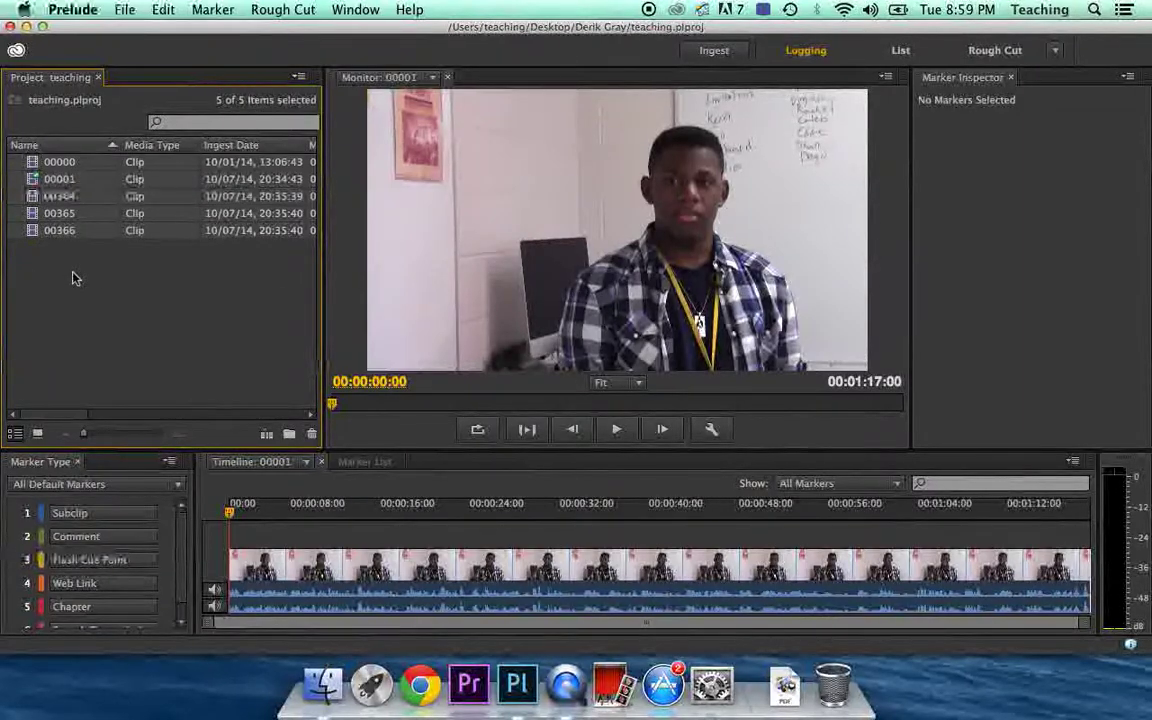
pyautogui.click(47, 290)
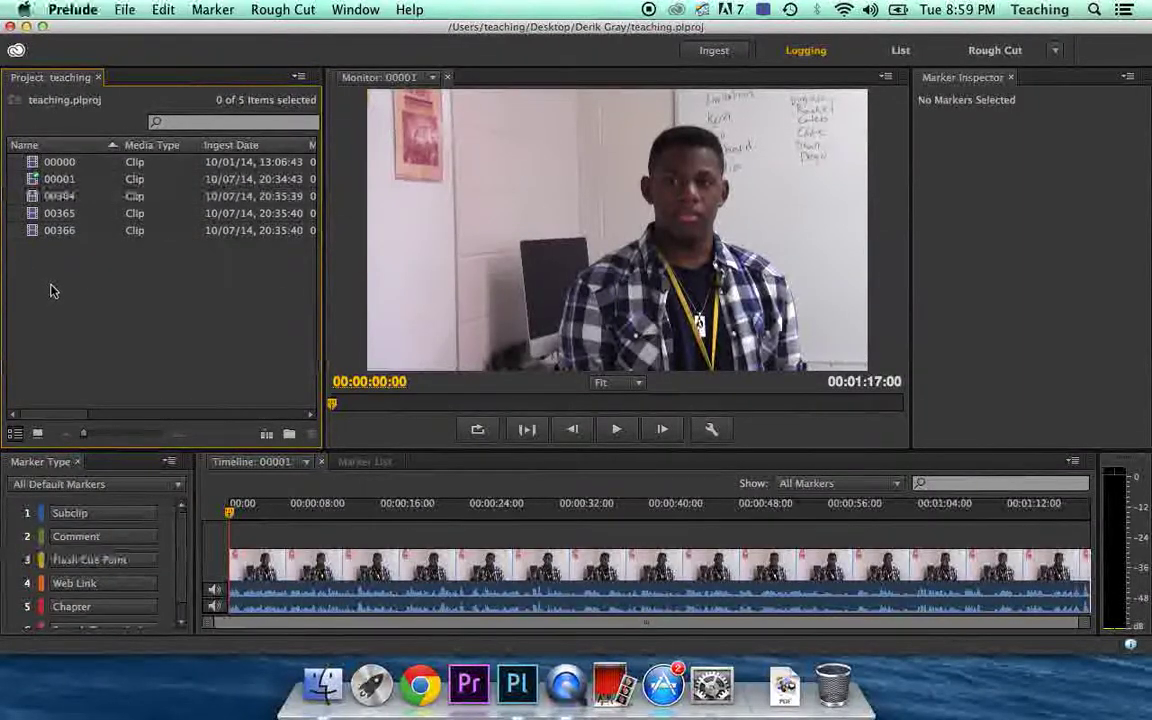
pyautogui.moveTo(64, 276); pyautogui.dragTo(25, 163)
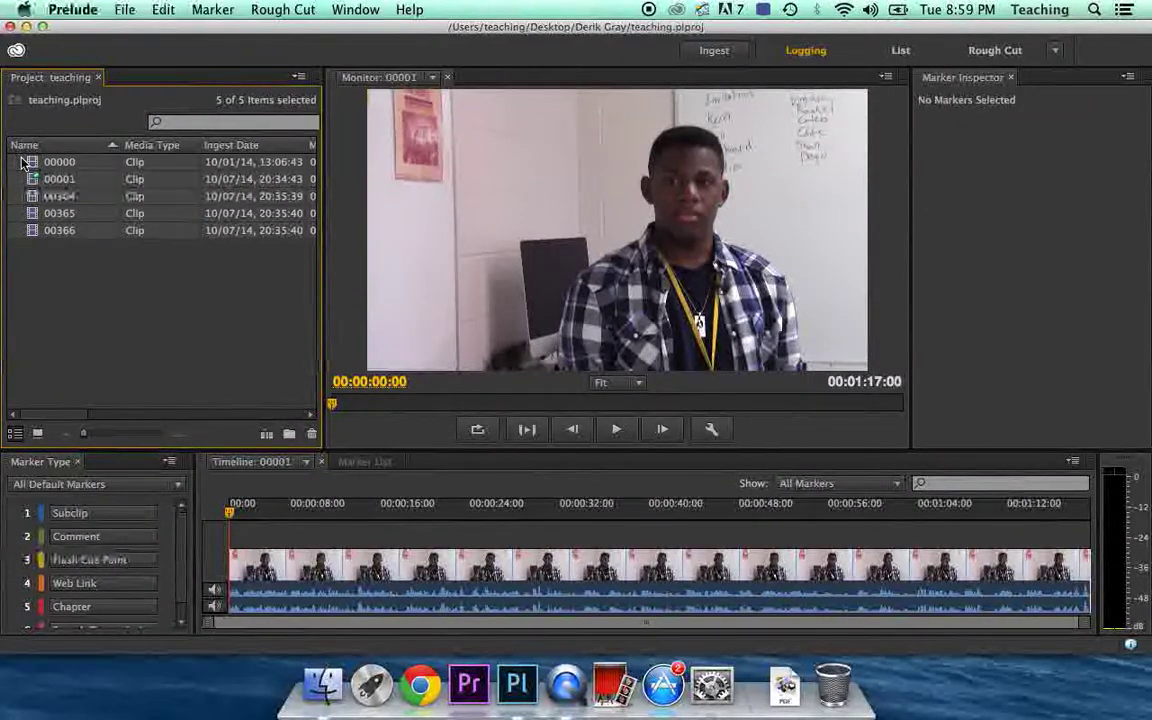
pyautogui.click(126, 12)
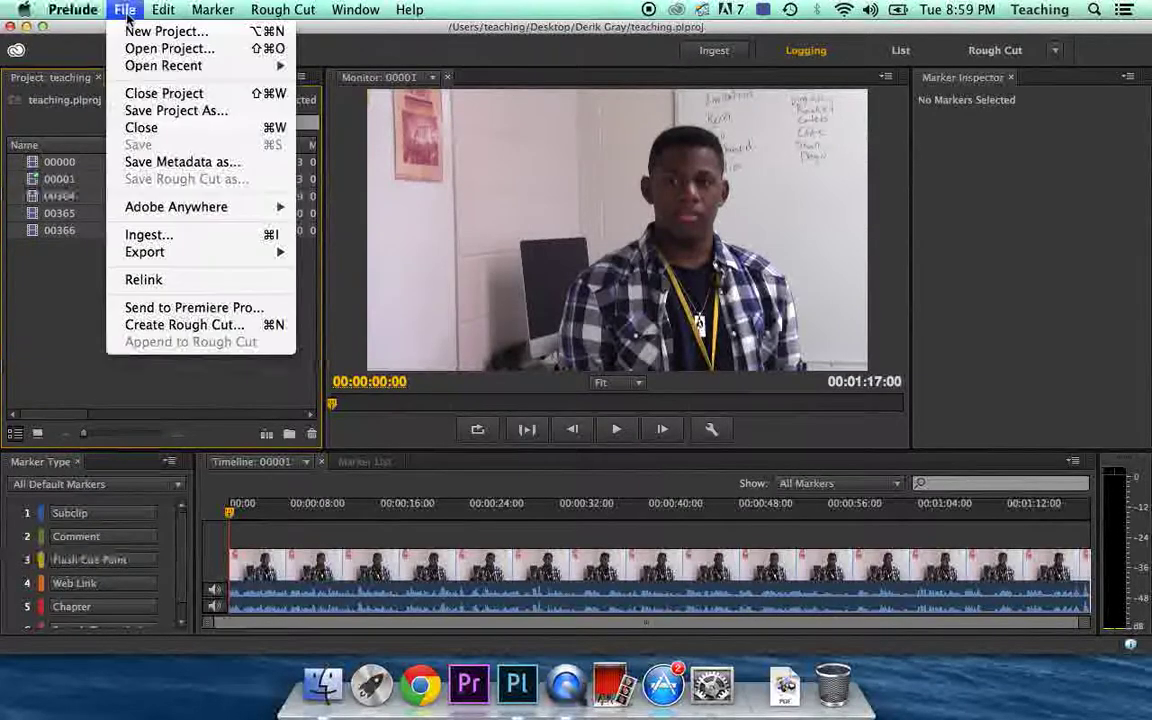
# Send the five clips to a new Premiere Pro project 'news package' saved in the Desktop user folder.
pyautogui.click(148, 308)
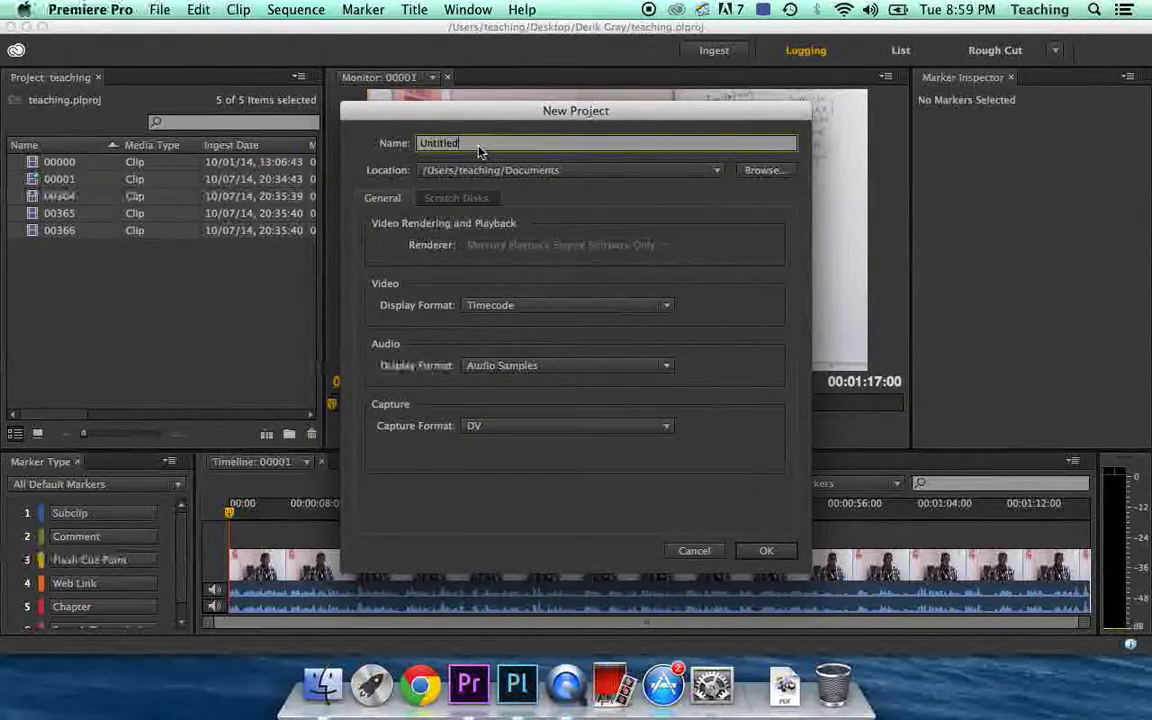
pyautogui.moveTo(478, 150); pyautogui.dragTo(410, 148)
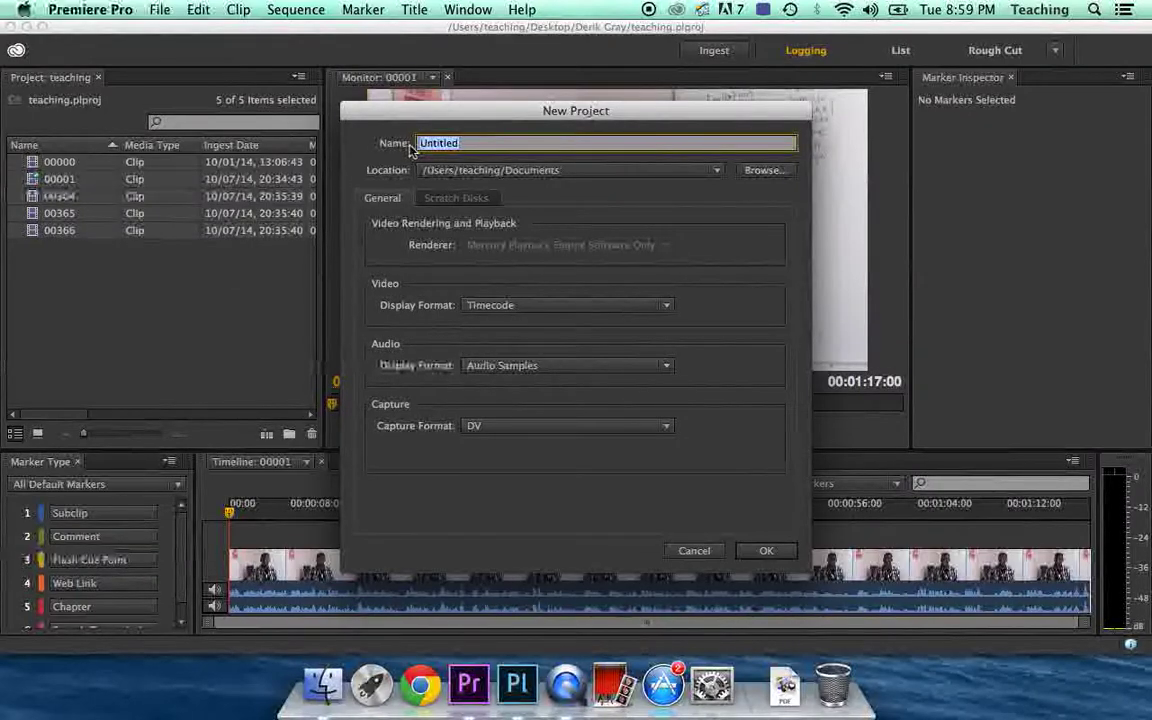
pyautogui.write('news package')
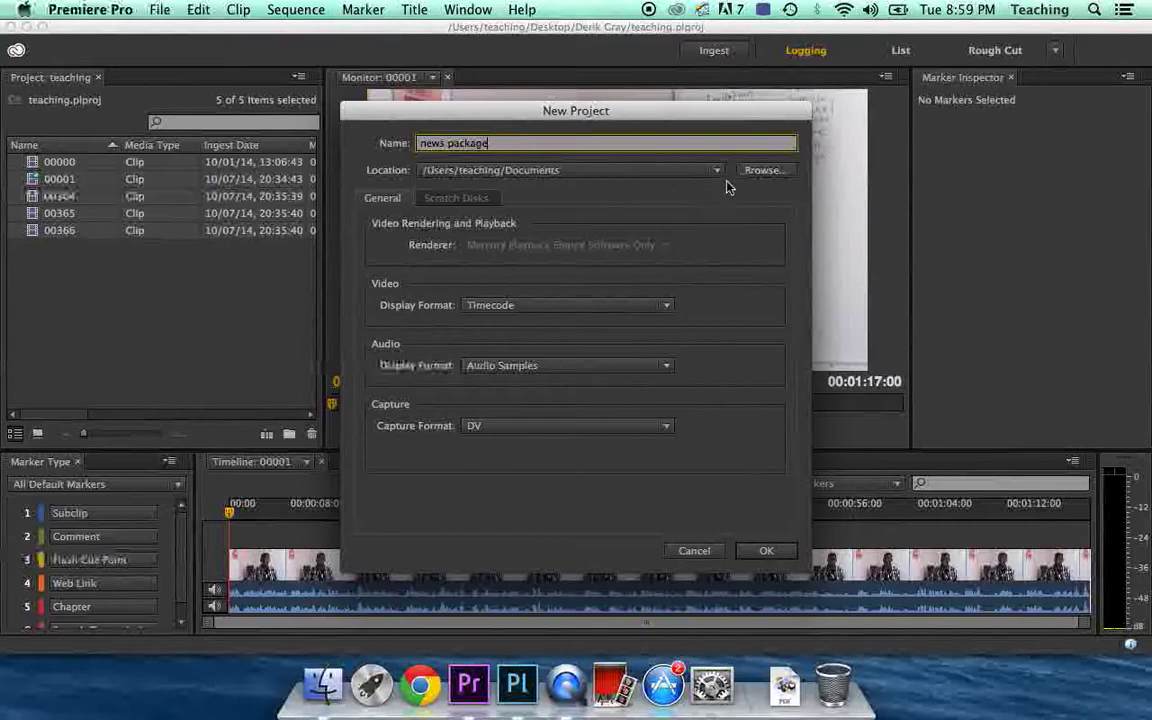
pyautogui.click(766, 179)
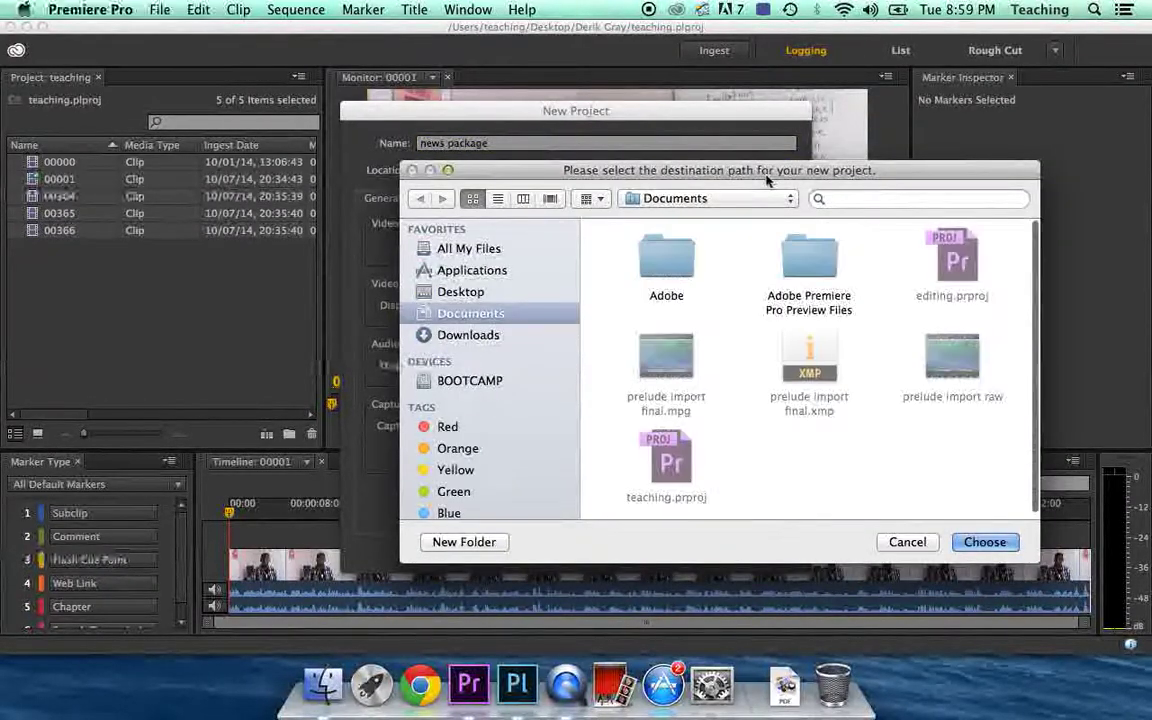
pyautogui.click(468, 292)
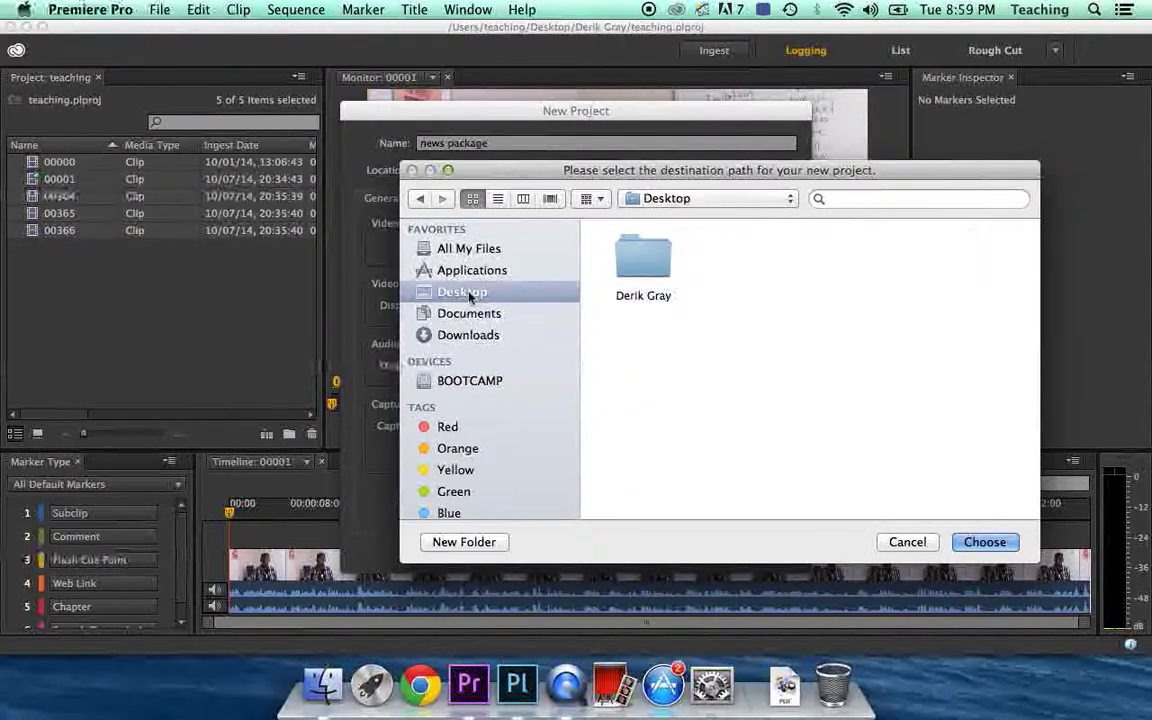
pyautogui.doubleClick(642, 265)
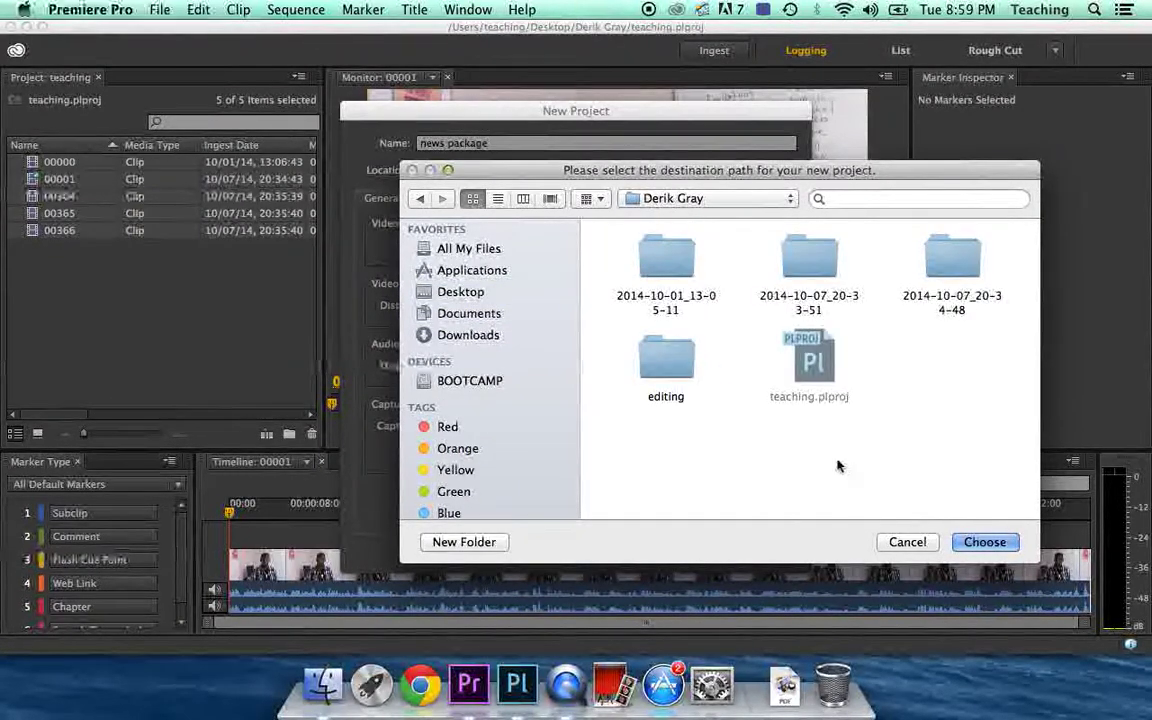
pyautogui.click(985, 542)
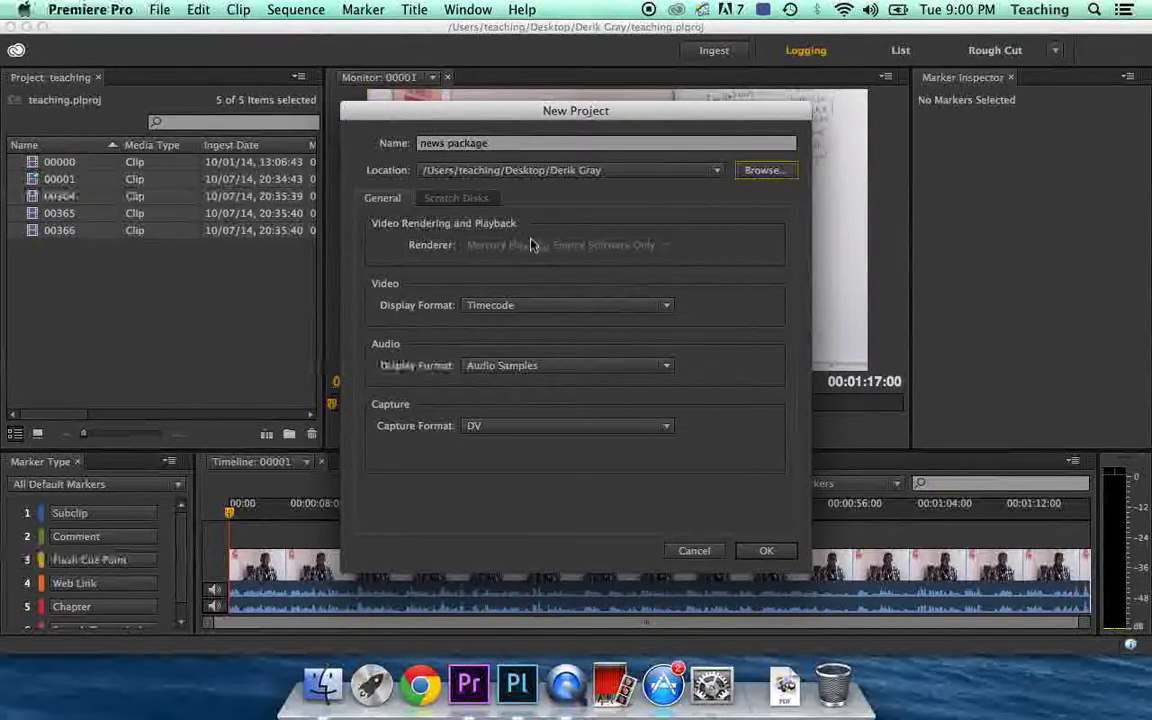
pyautogui.click(767, 551)
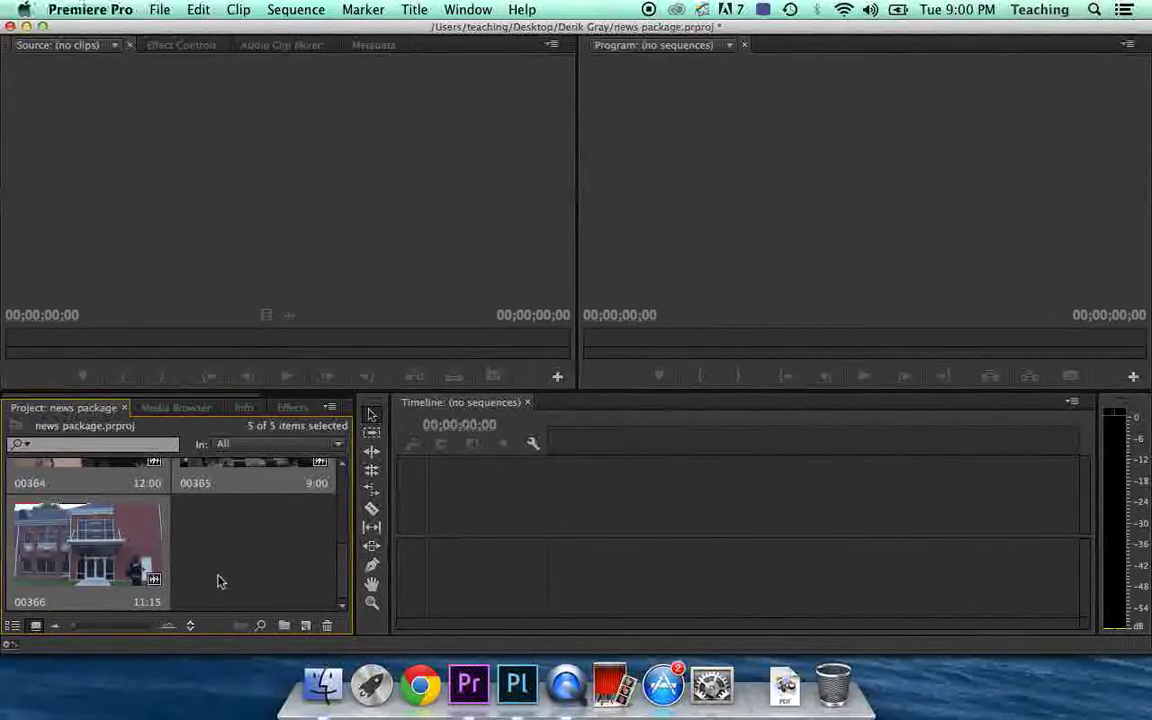
pyautogui.scroll(2, 340, 533)
pyautogui.scroll(2, 340, 533)
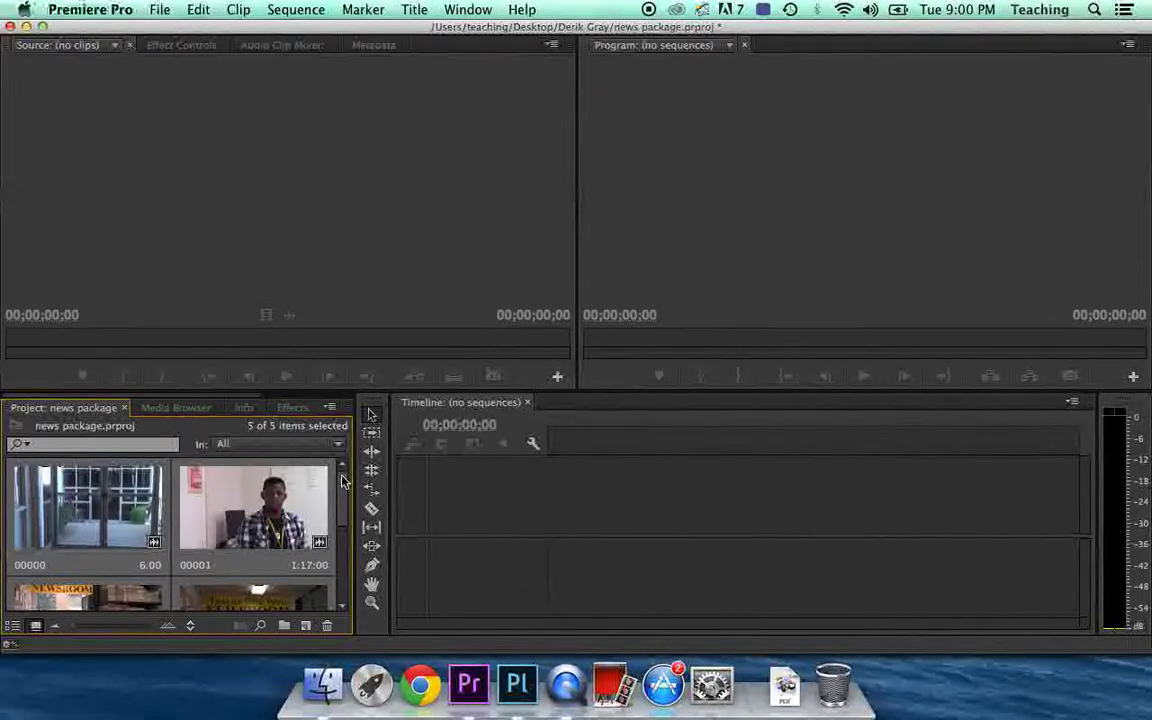
pyautogui.moveTo(341, 481); pyautogui.dragTo(342, 561)
pyautogui.click(257, 567)
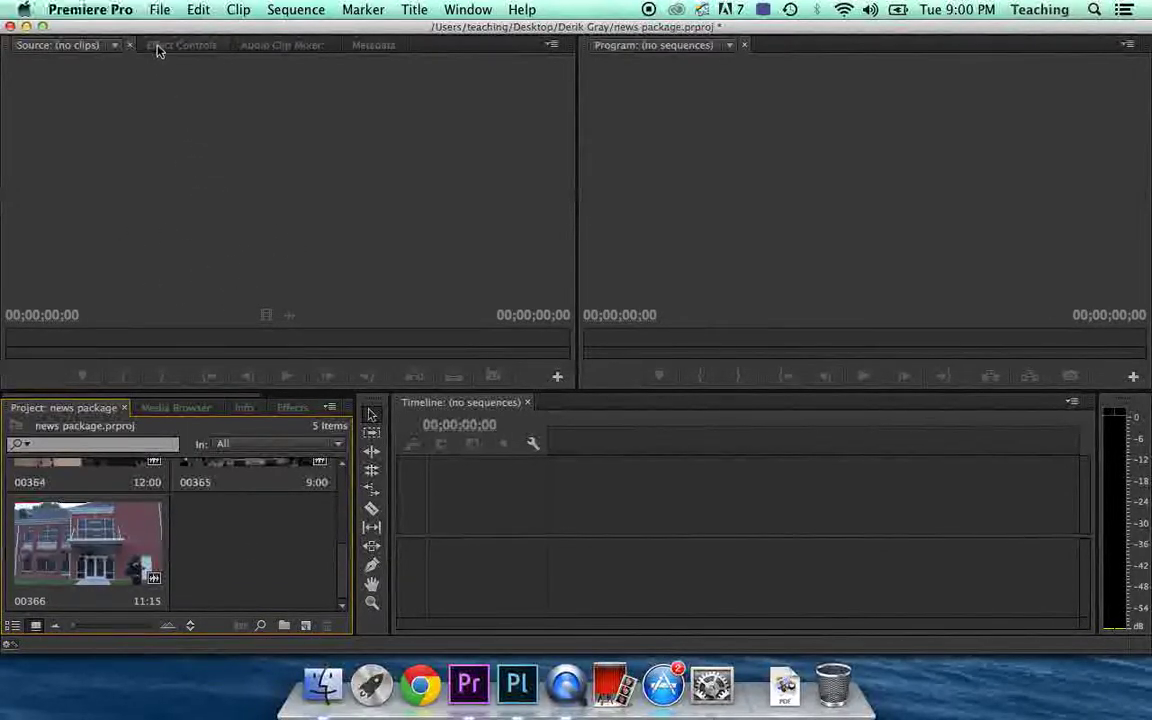
pyautogui.click(159, 11)
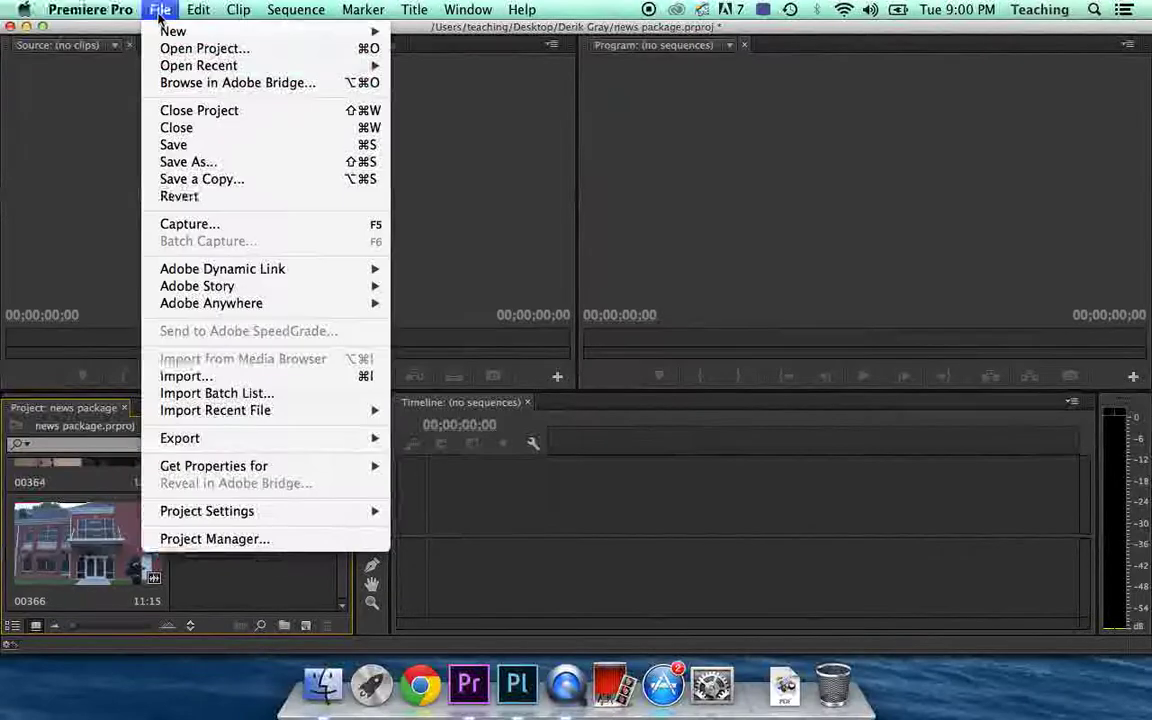
# Import vo audio.MP3 from the editing folder into the news package bin.
pyautogui.click(186, 378)
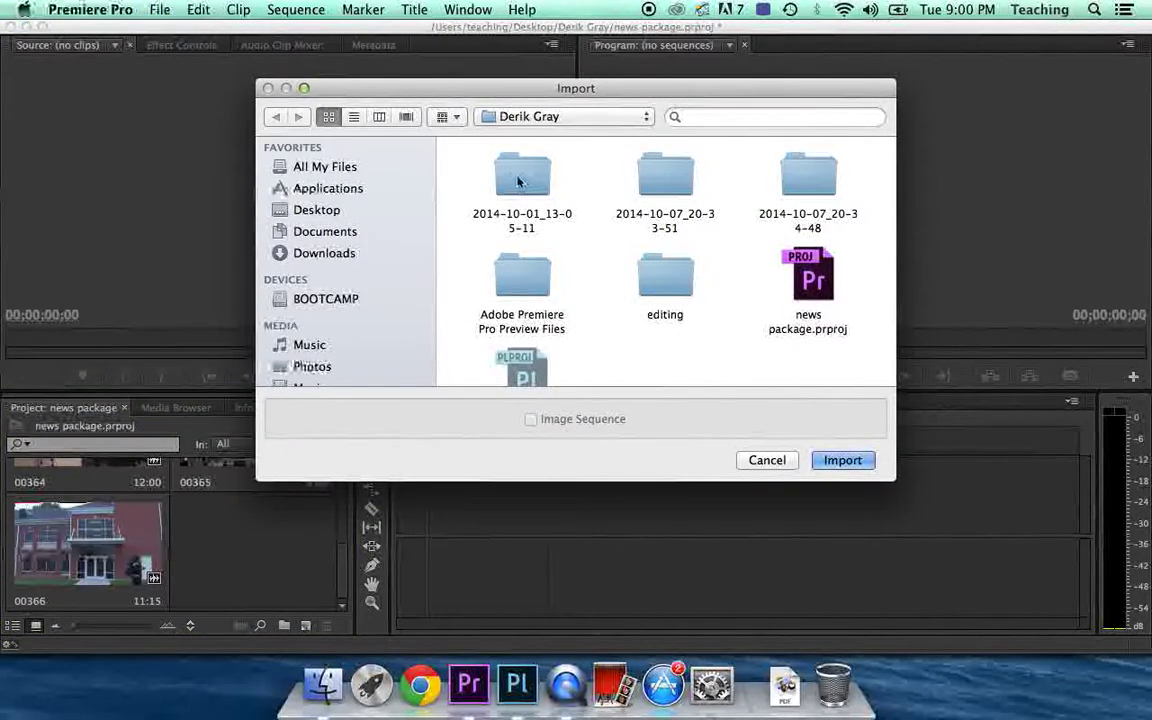
pyautogui.doubleClick(668, 297)
pyautogui.click(614, 205)
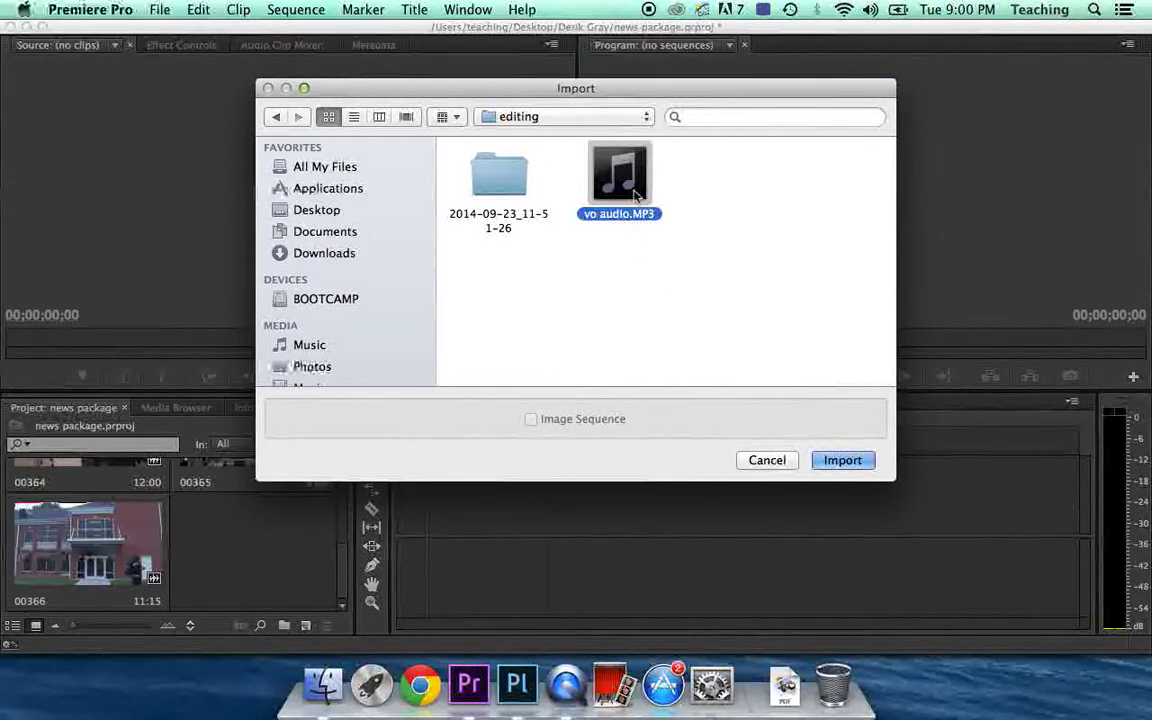
pyautogui.click(842, 461)
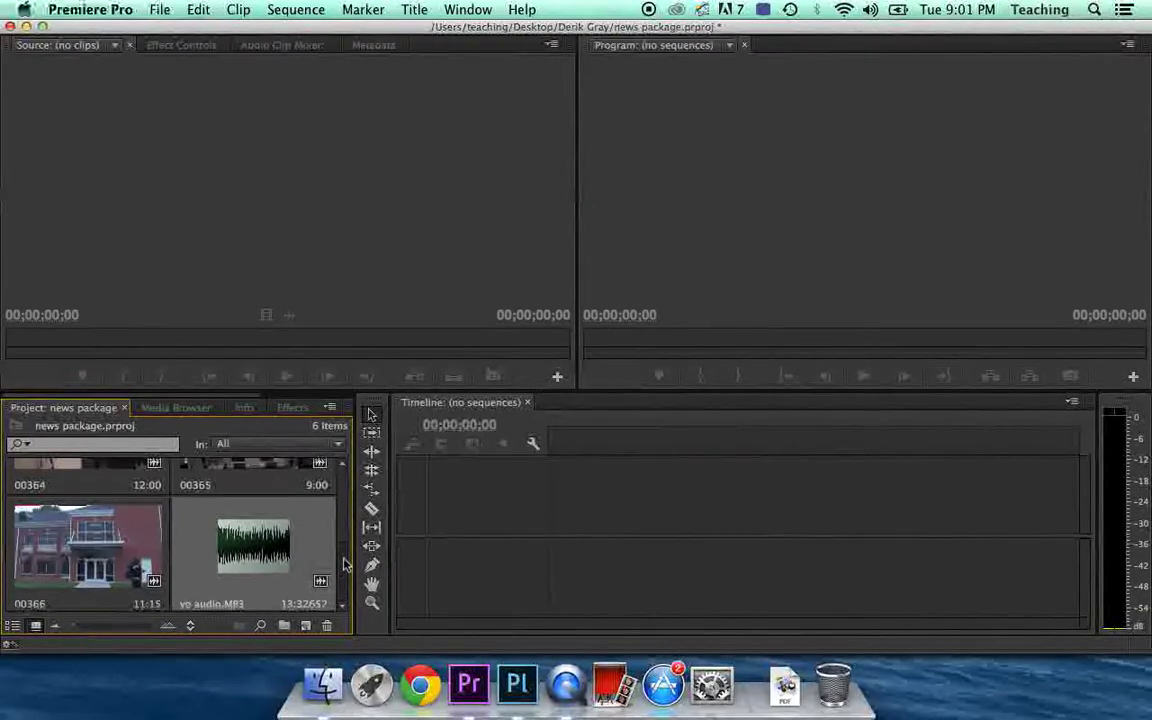
pyautogui.moveTo(345, 566); pyautogui.dragTo(347, 482)
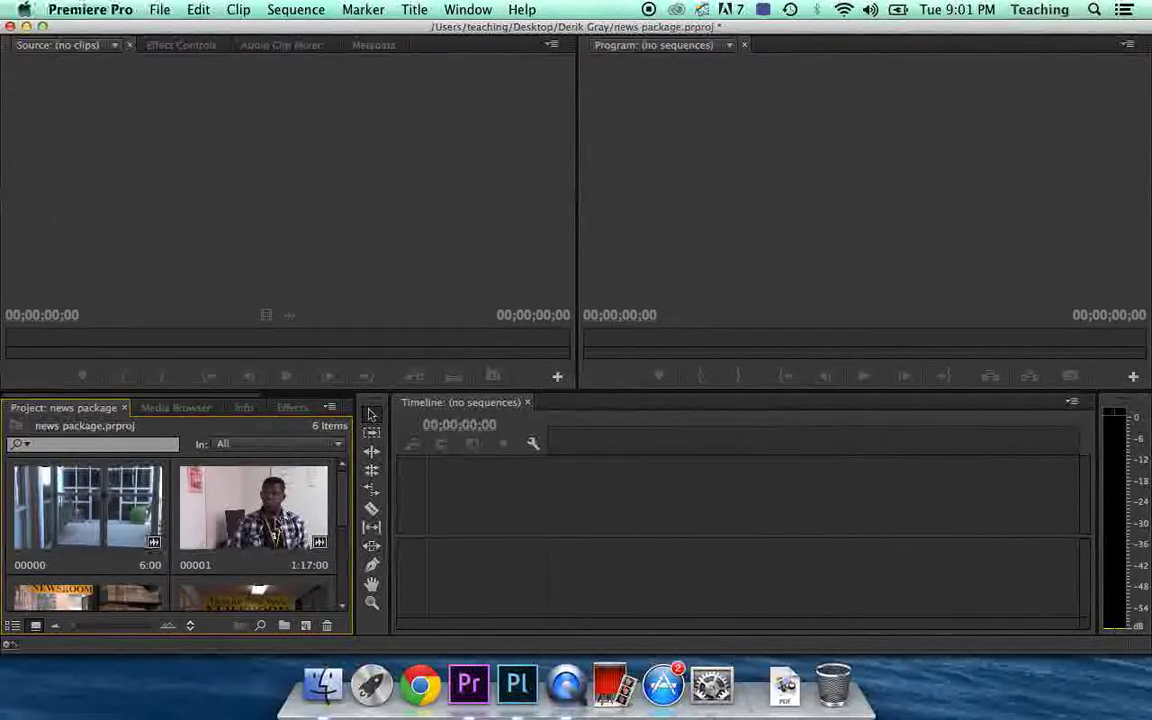
pyautogui.moveTo(344, 503); pyautogui.dragTo(345, 565)
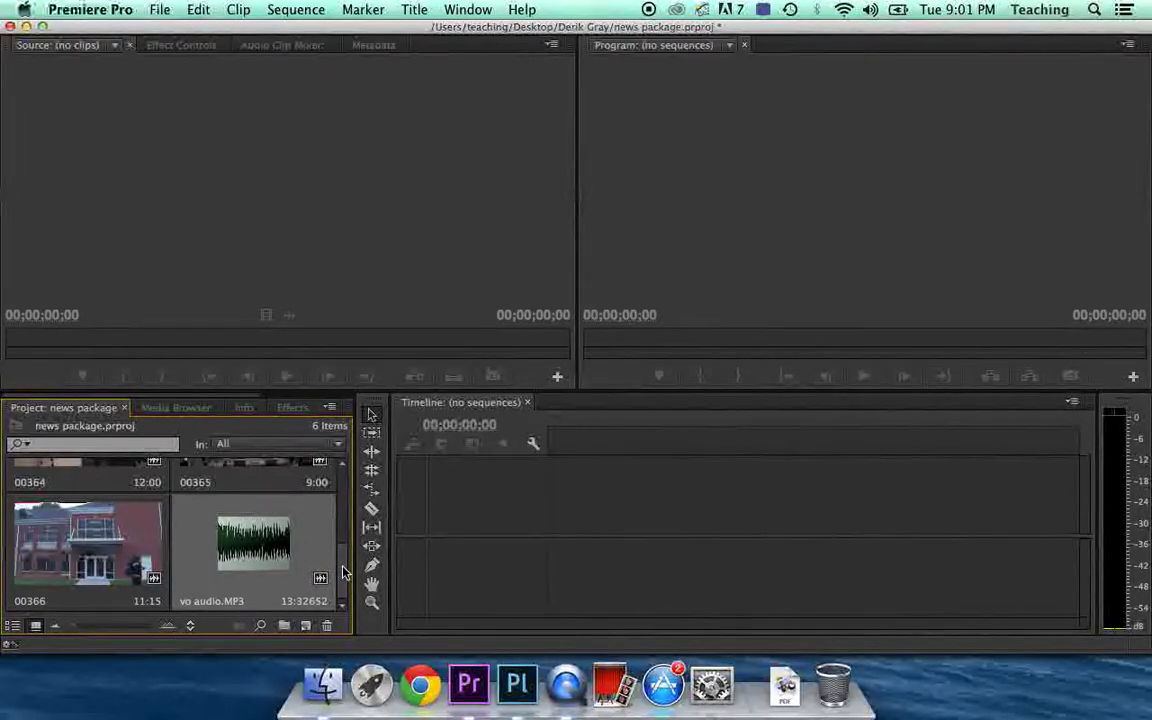
pyautogui.moveTo(341, 575); pyautogui.dragTo(343, 489)
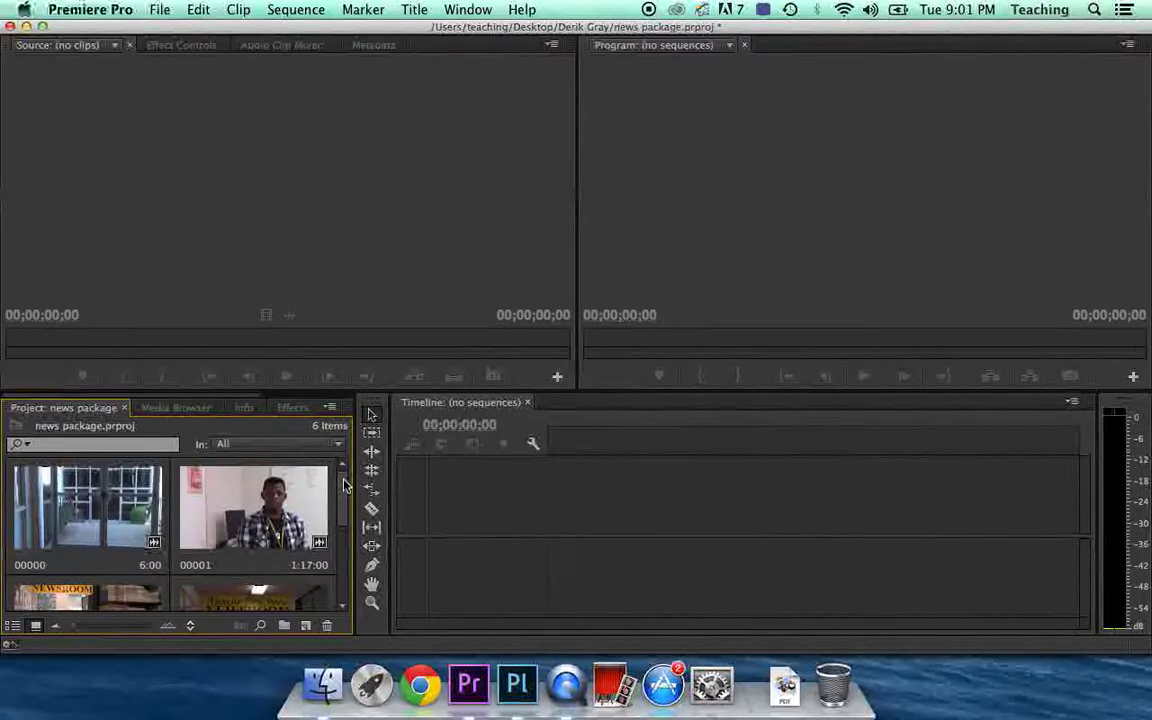
# Create Sequence 01 from the AVCHD 1080i30 (60i) sequence preset.
pyautogui.click(159, 12)
pyautogui.moveTo(150, 35)
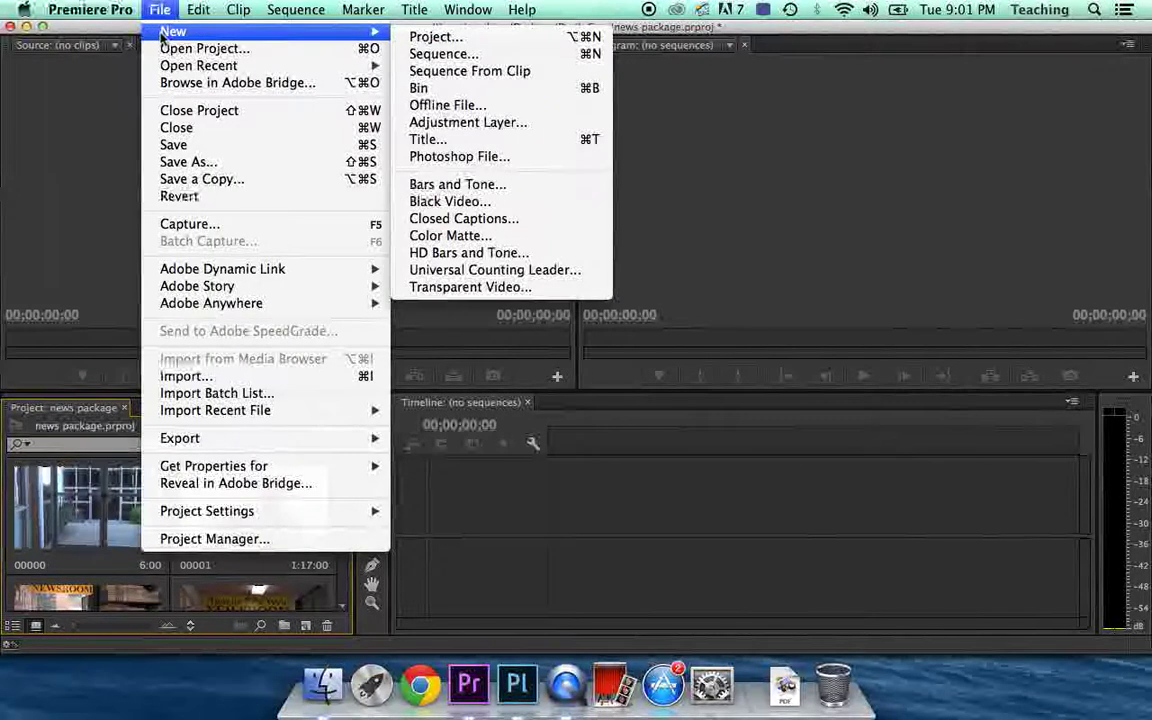
pyautogui.click(433, 55)
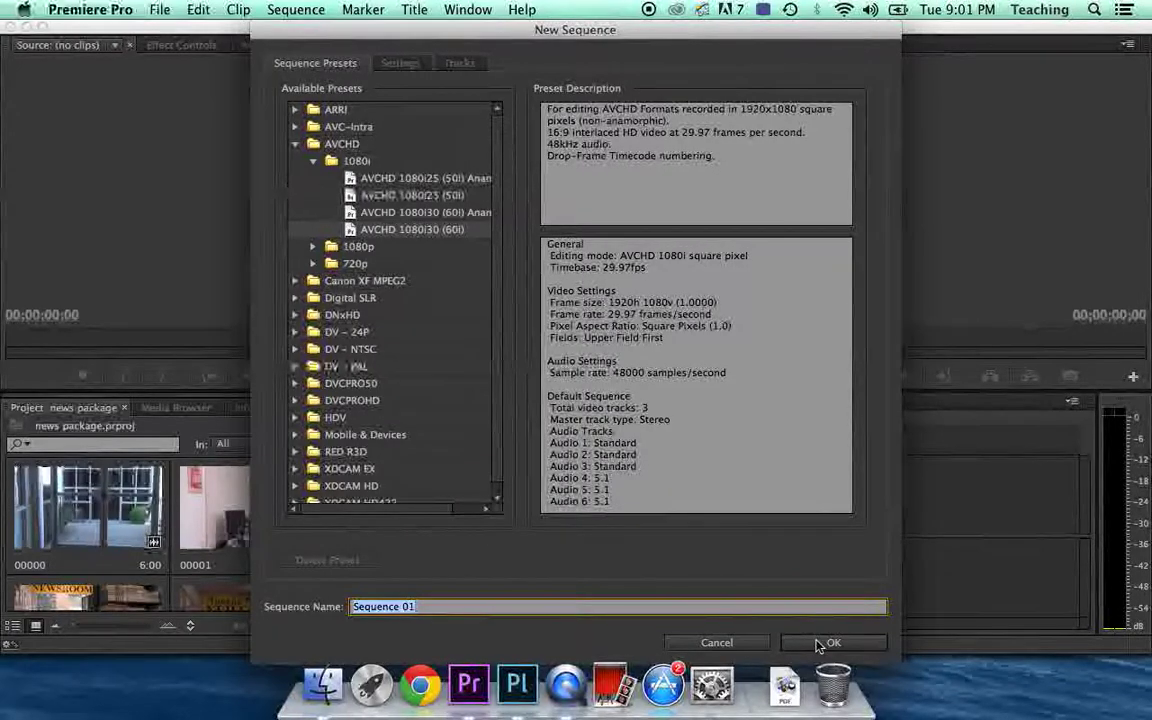
pyautogui.click(830, 643)
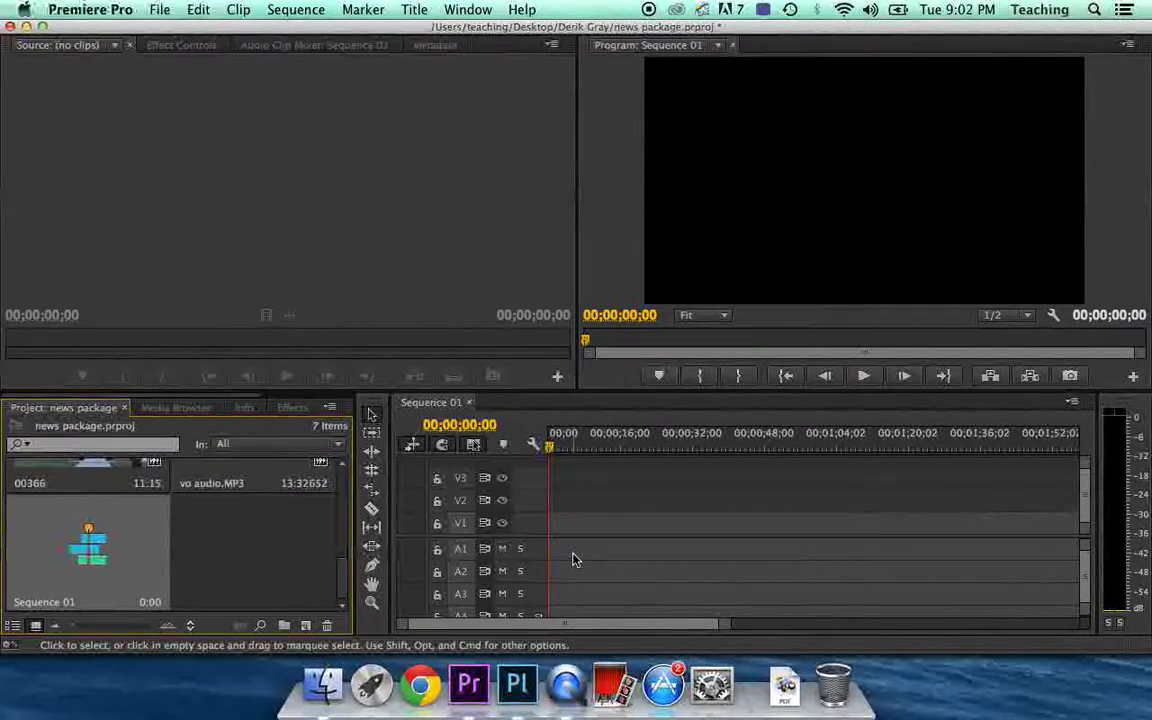
# Load vo audio.MP3 into the Source monitor and play it to listen.
pyautogui.scroll(3, 340, 577)
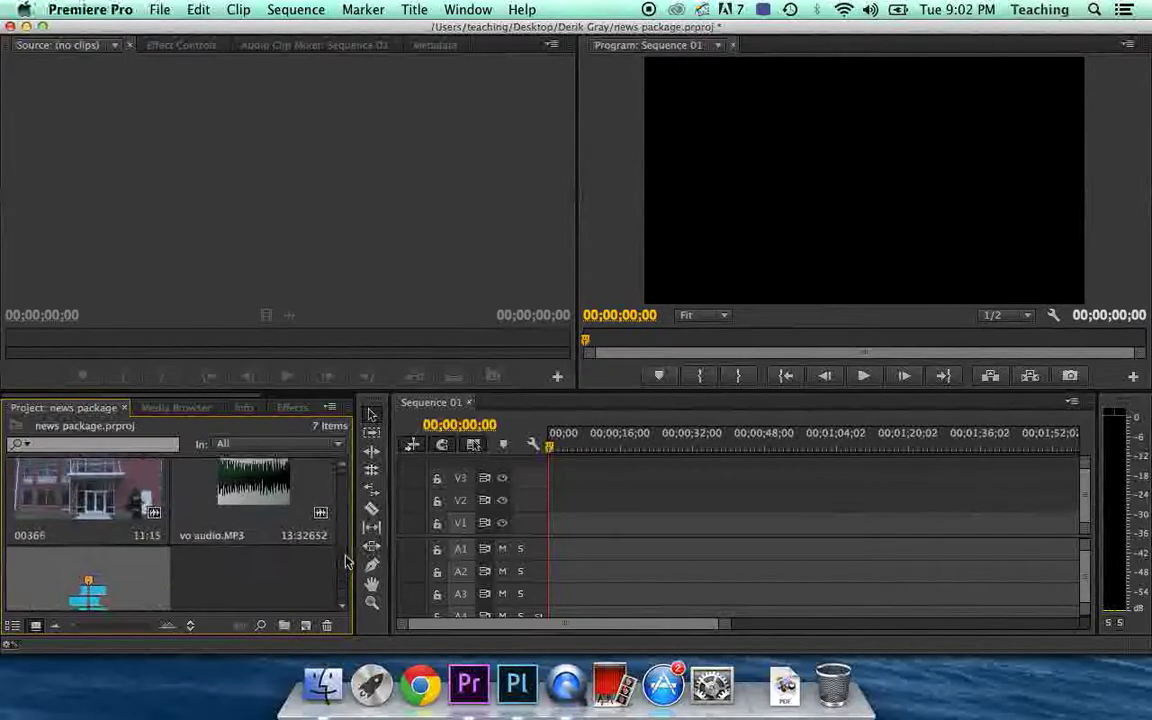
pyautogui.doubleClick(258, 538)
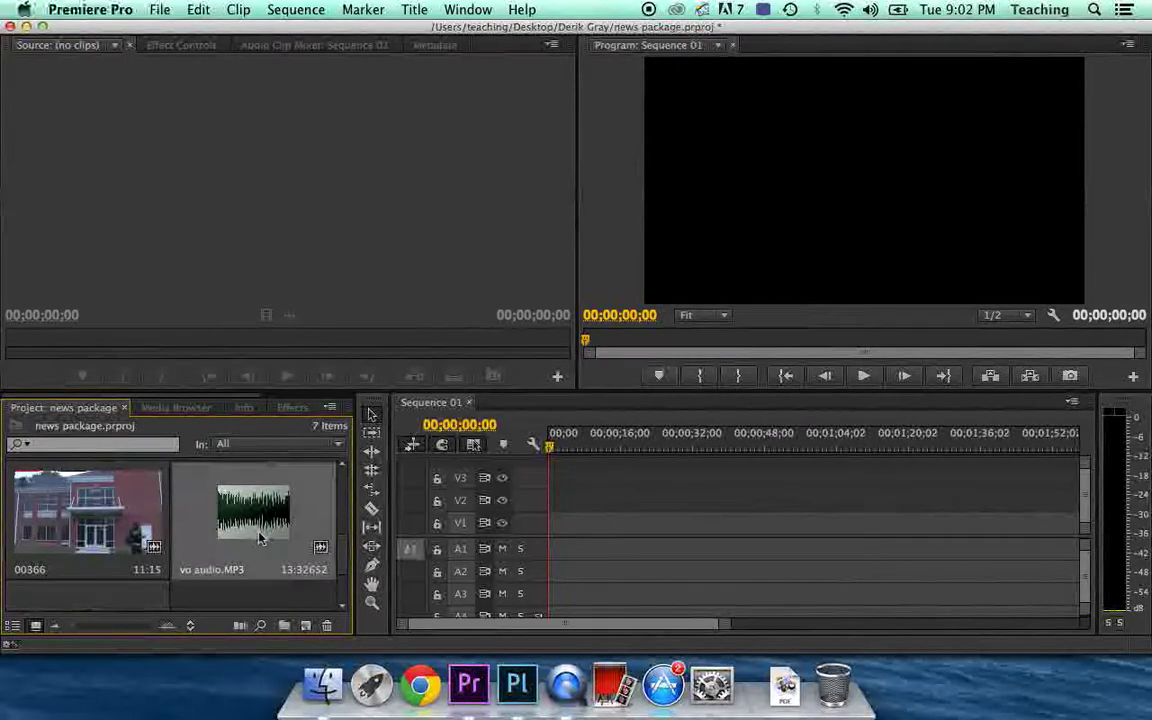
pyautogui.press('space')
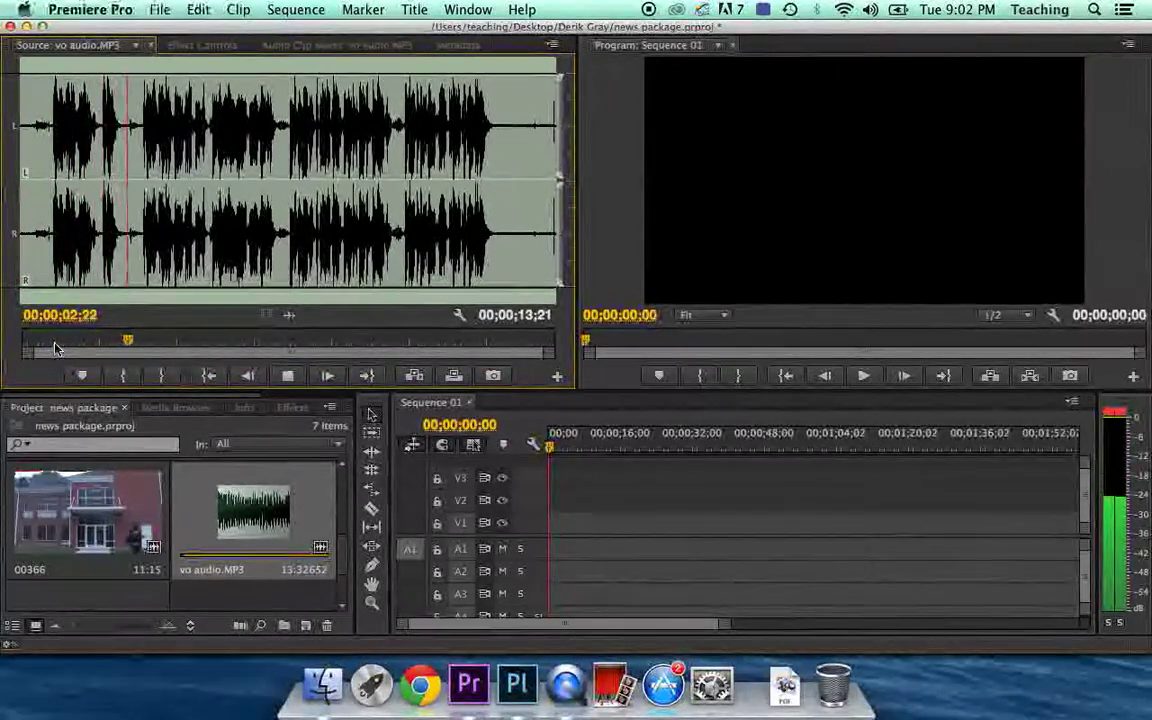
pyautogui.press('space')
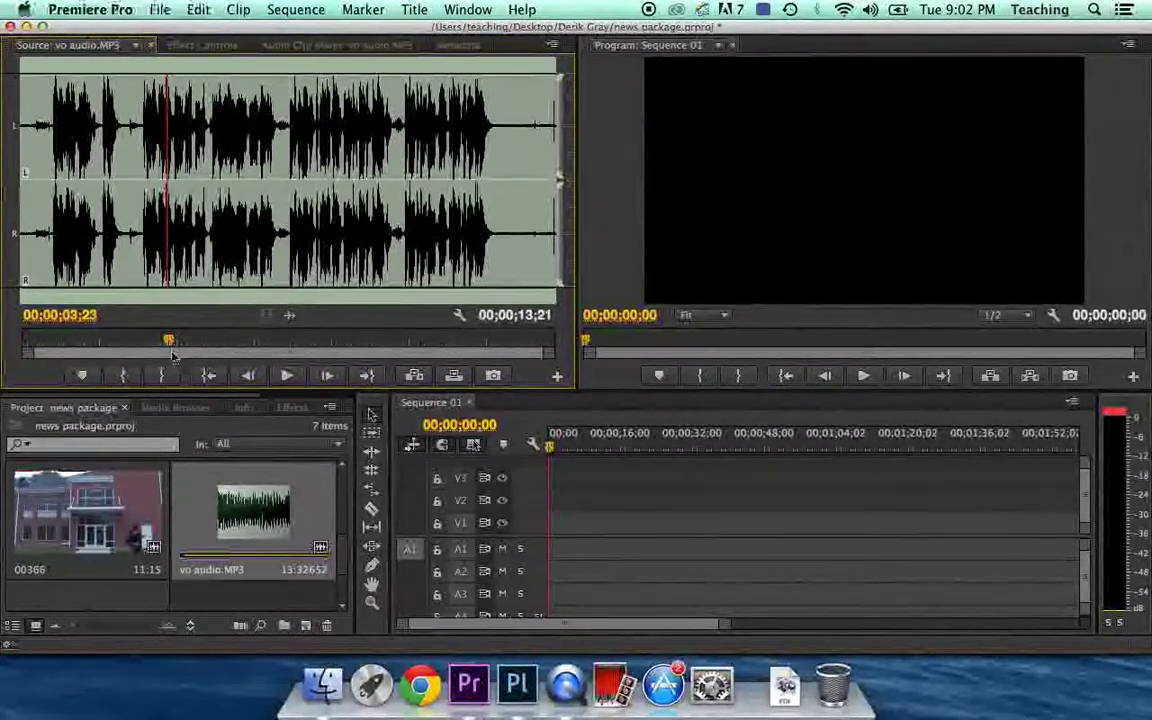
# Scrub the voiceover to where speech begins, near 00;00;03;01.
pyautogui.moveTo(170, 345); pyautogui.dragTo(141, 343)
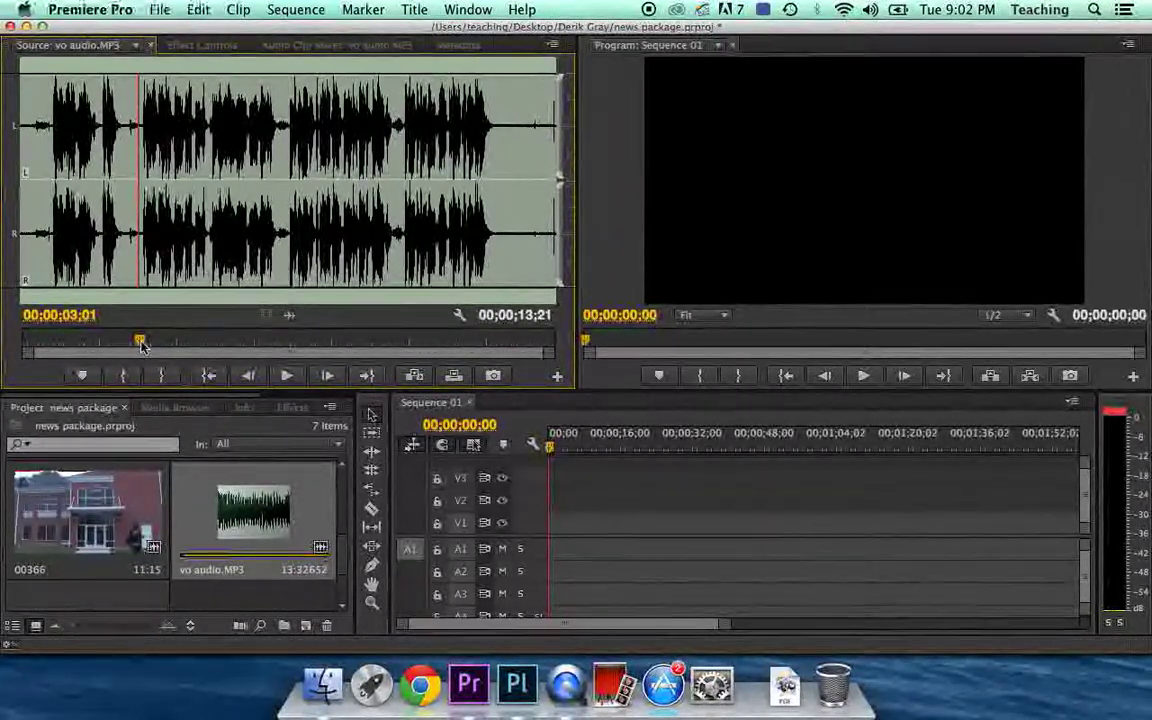
pyautogui.moveTo(141, 344); pyautogui.dragTo(143, 344)
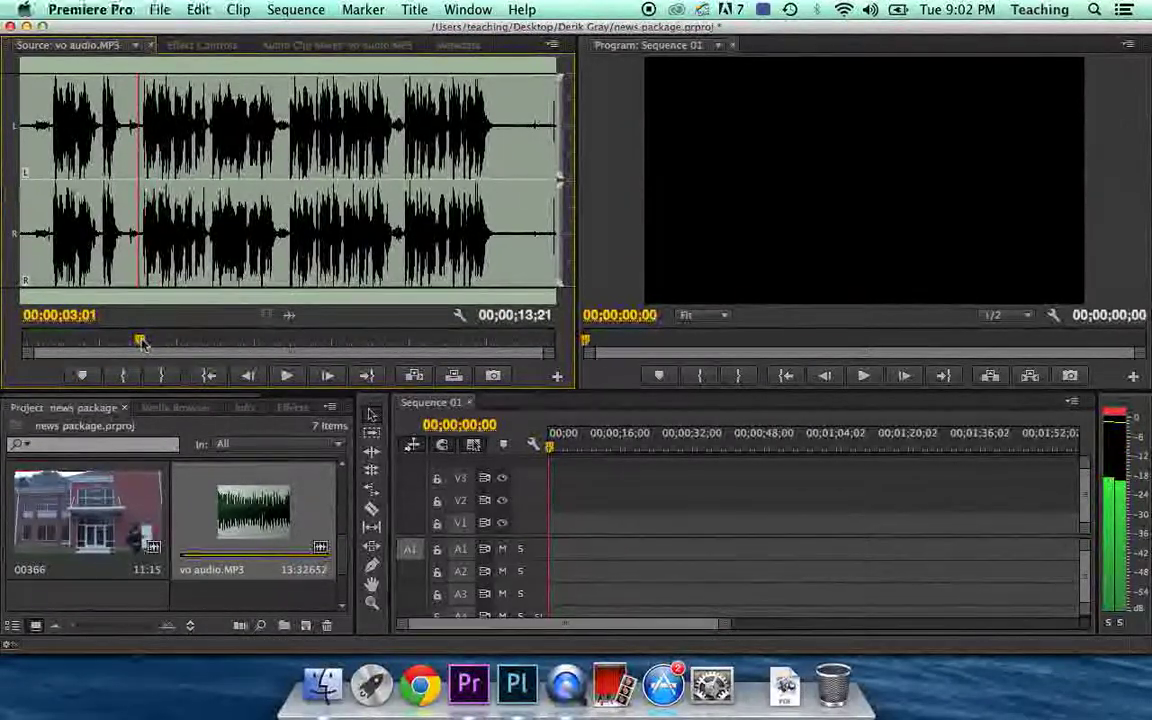
pyautogui.moveTo(141, 343); pyautogui.dragTo(127, 343)
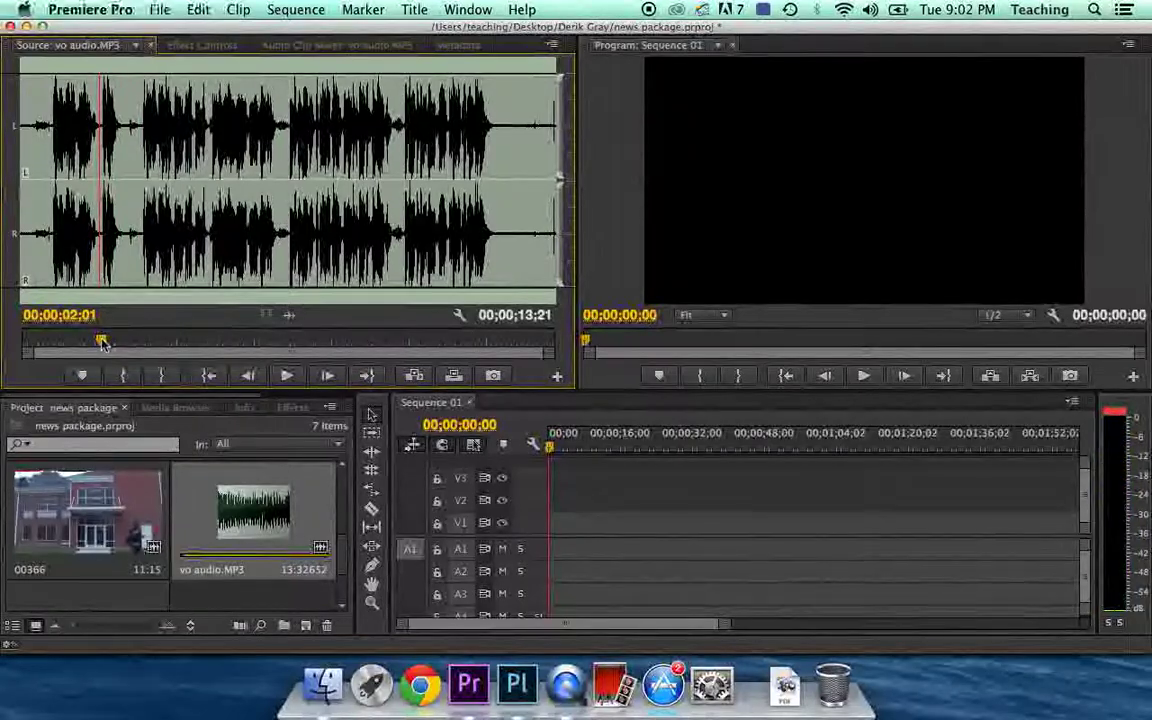
pyautogui.press('space')
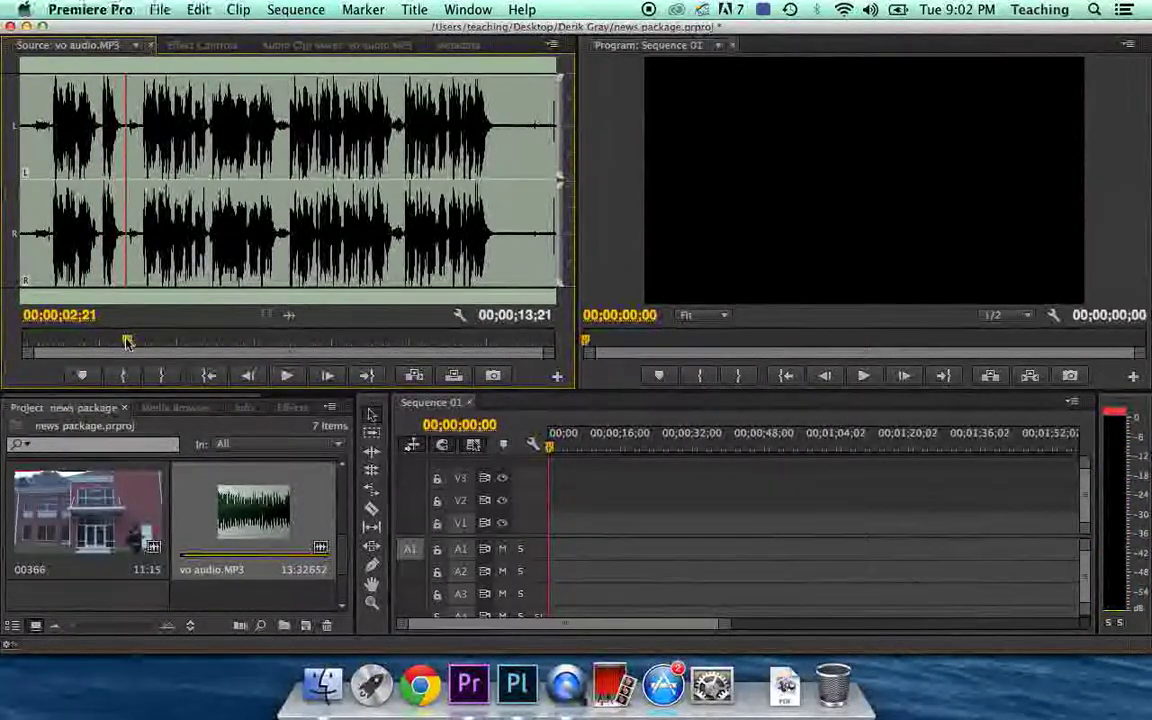
pyautogui.press('space')
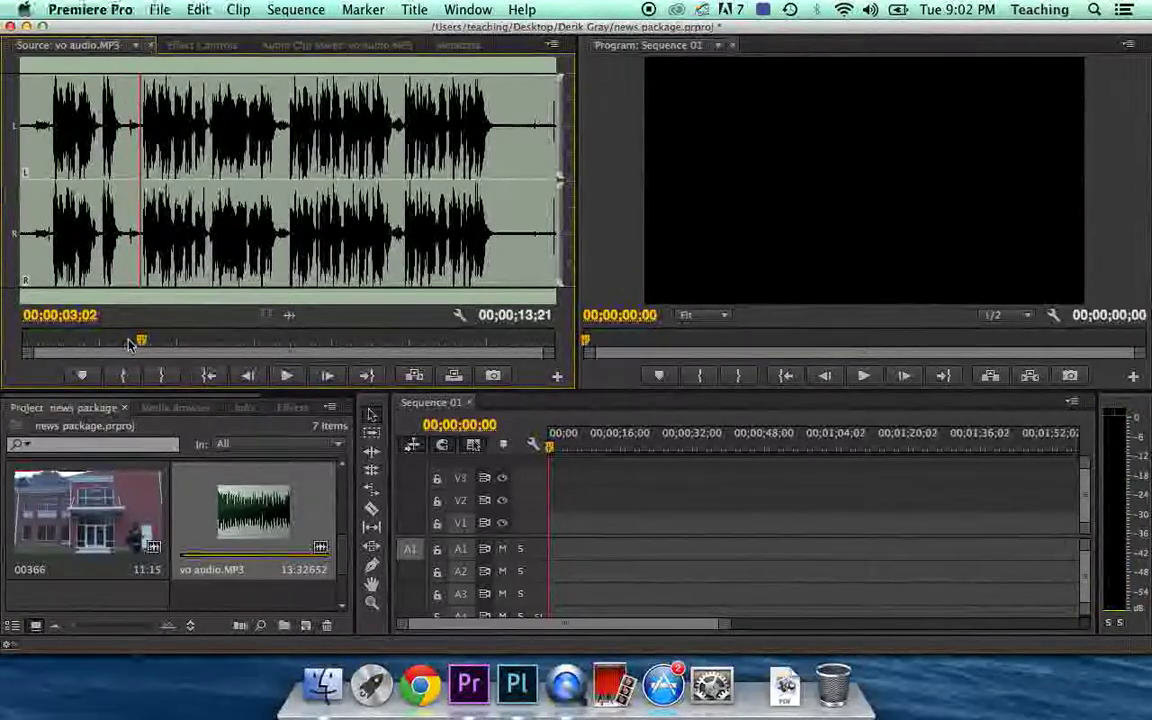
pyautogui.click(139, 343)
# Mark the voiceover in at 00;00;03;03 and out at 00;00;12;08, a 9;06 span.
pyautogui.moveTo(128, 345); pyautogui.dragTo(136, 345)
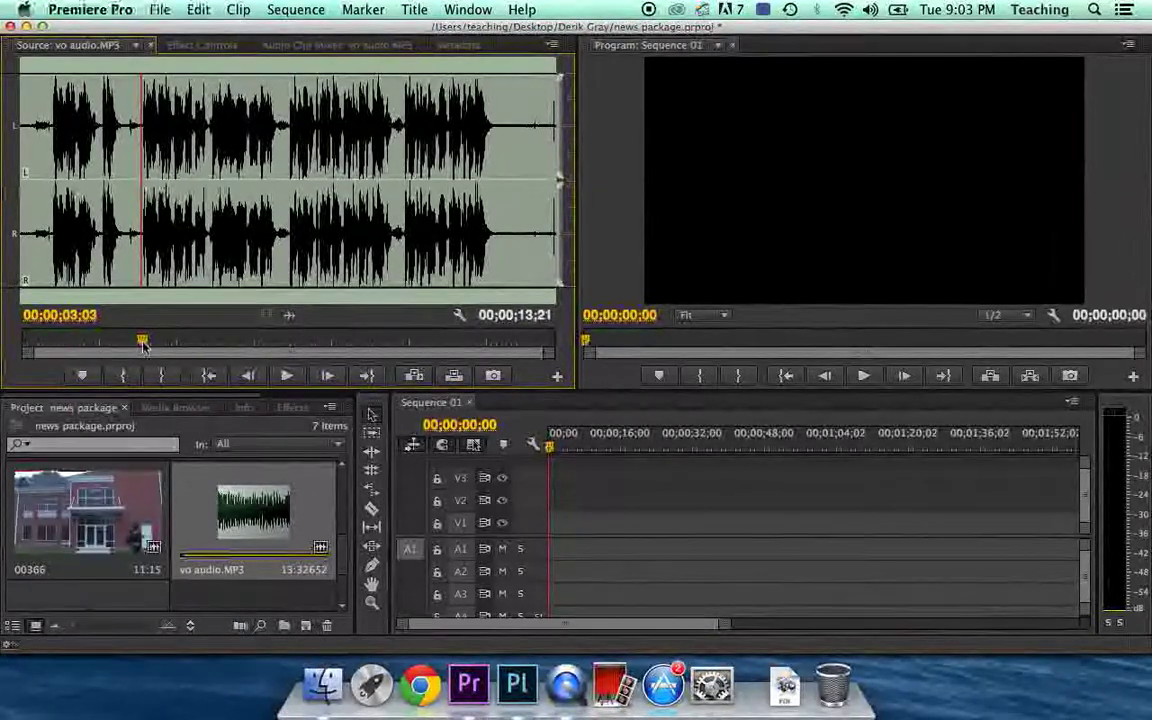
pyautogui.press('i')
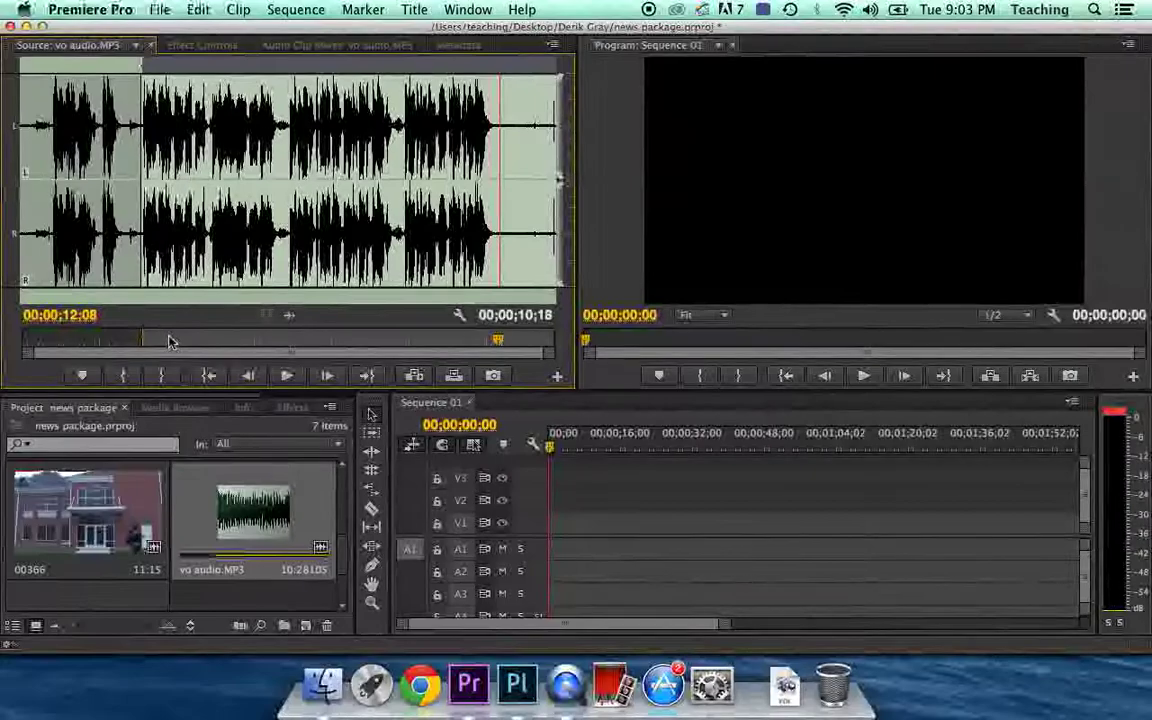
pyautogui.press('o')
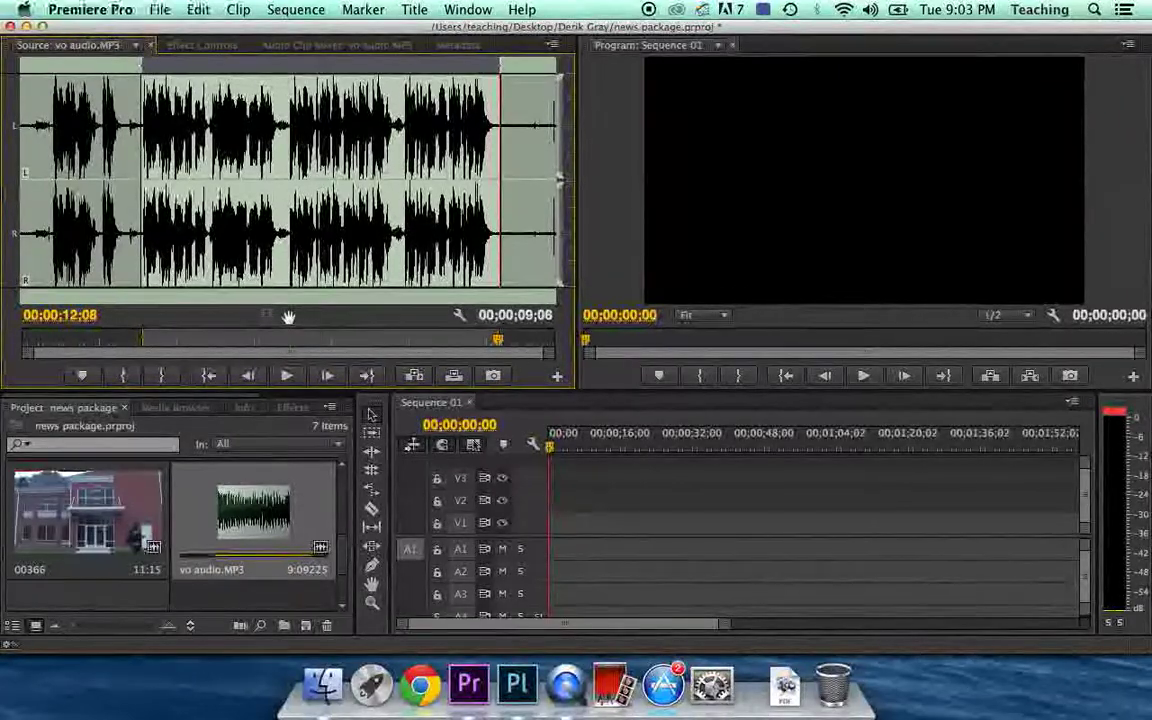
# Drag the trimmed voiceover audio only onto the start of track A1 in Sequence 01.
pyautogui.moveTo(288, 316); pyautogui.dragTo(567, 549)
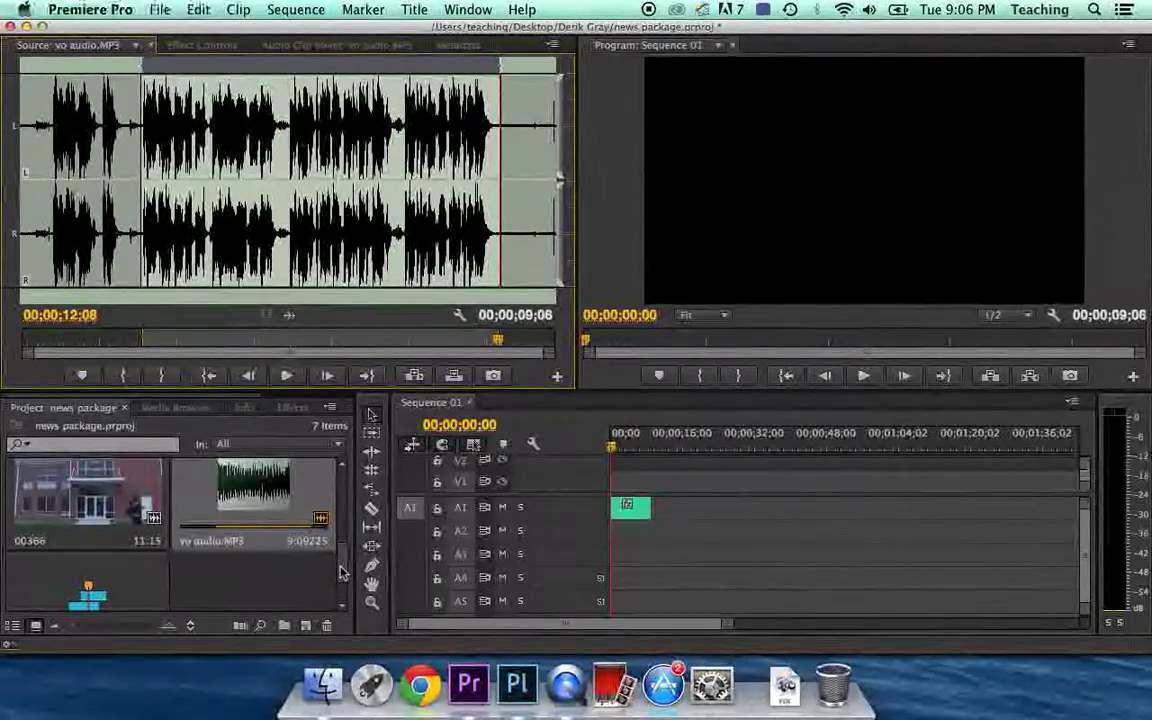
pyautogui.moveTo(340, 571); pyautogui.dragTo(344, 489)
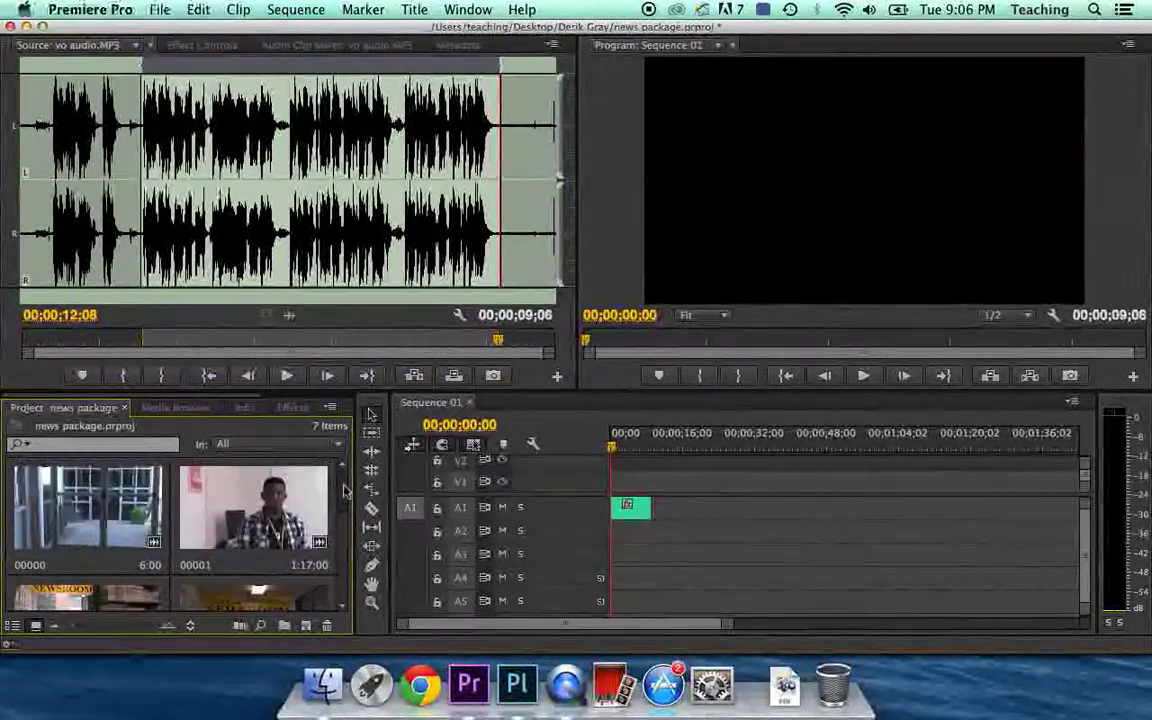
# Open interview clip 00001 in the Source monitor and play toward the soundbite.
pyautogui.doubleClick(254, 525)
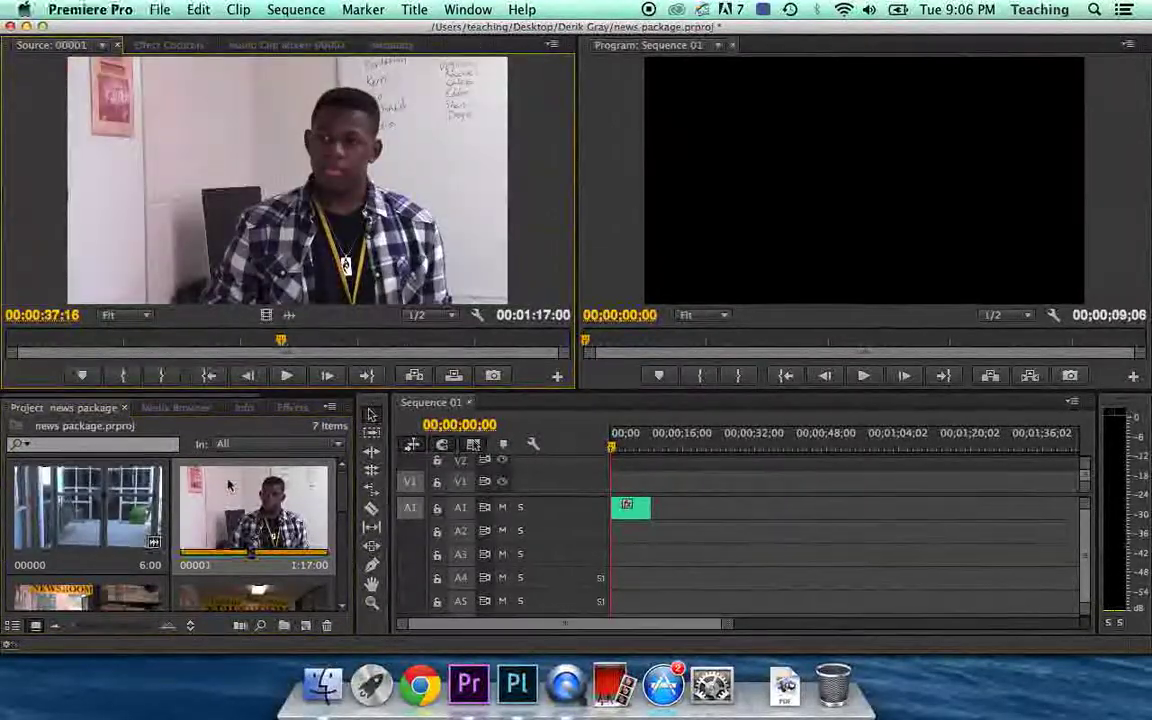
pyautogui.moveTo(150, 345); pyautogui.dragTo(102, 345)
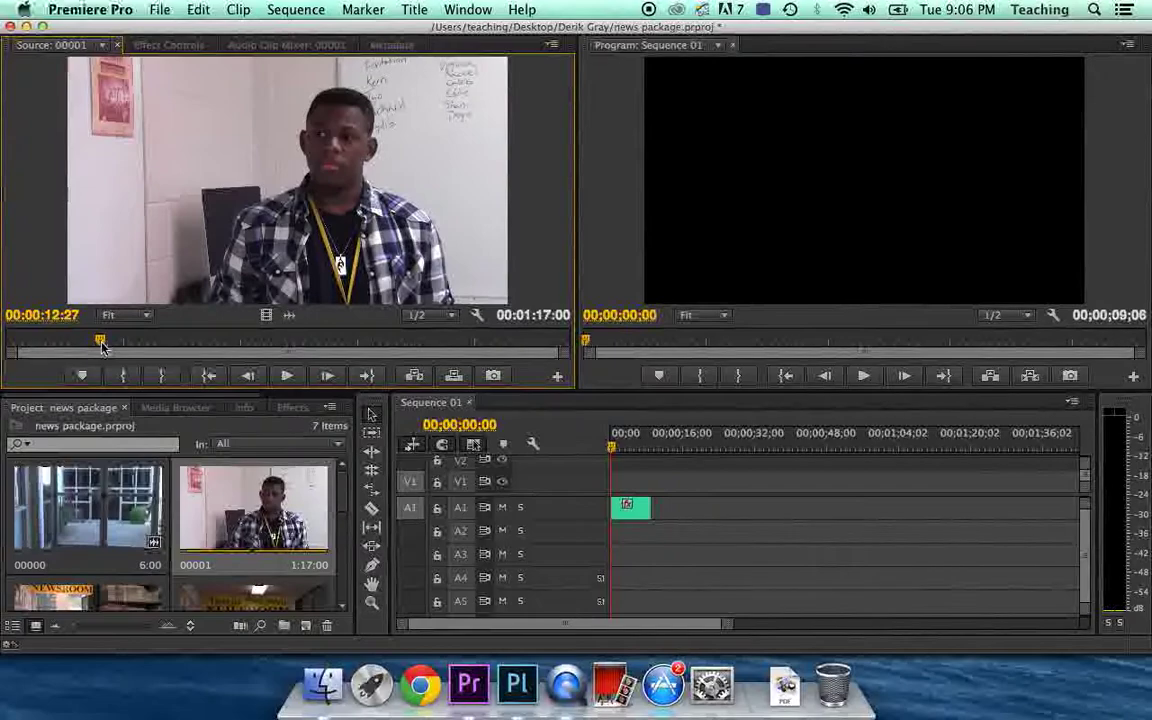
pyautogui.press('space')
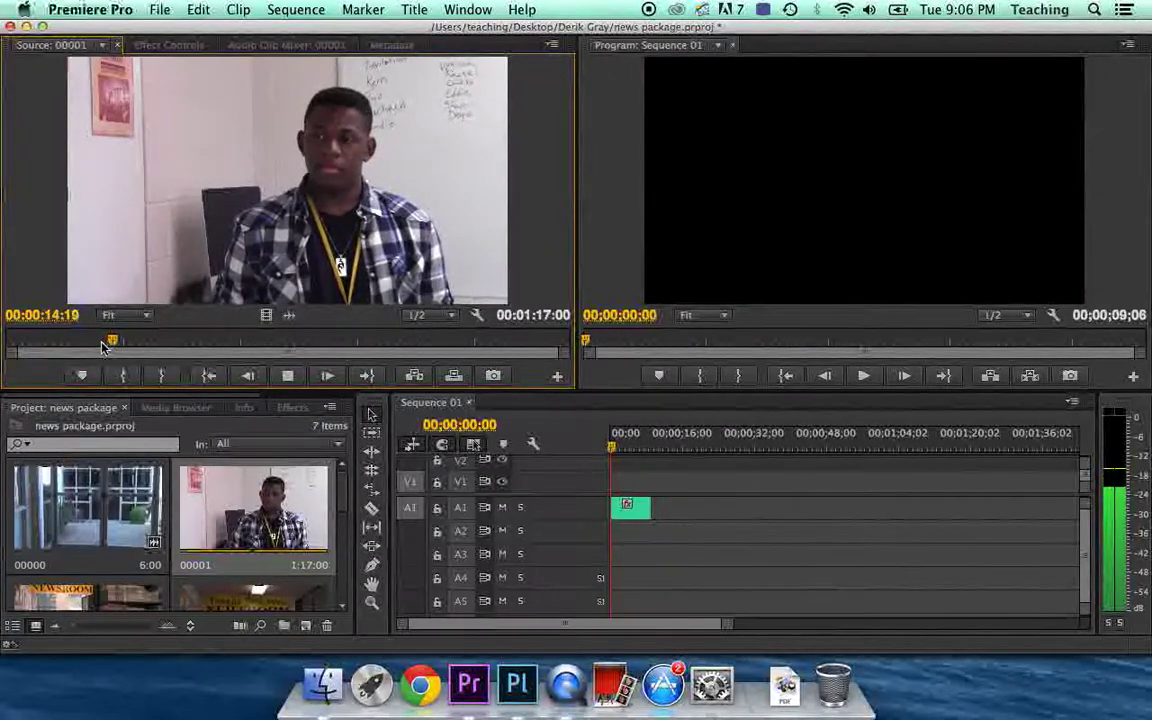
pyautogui.press('space')
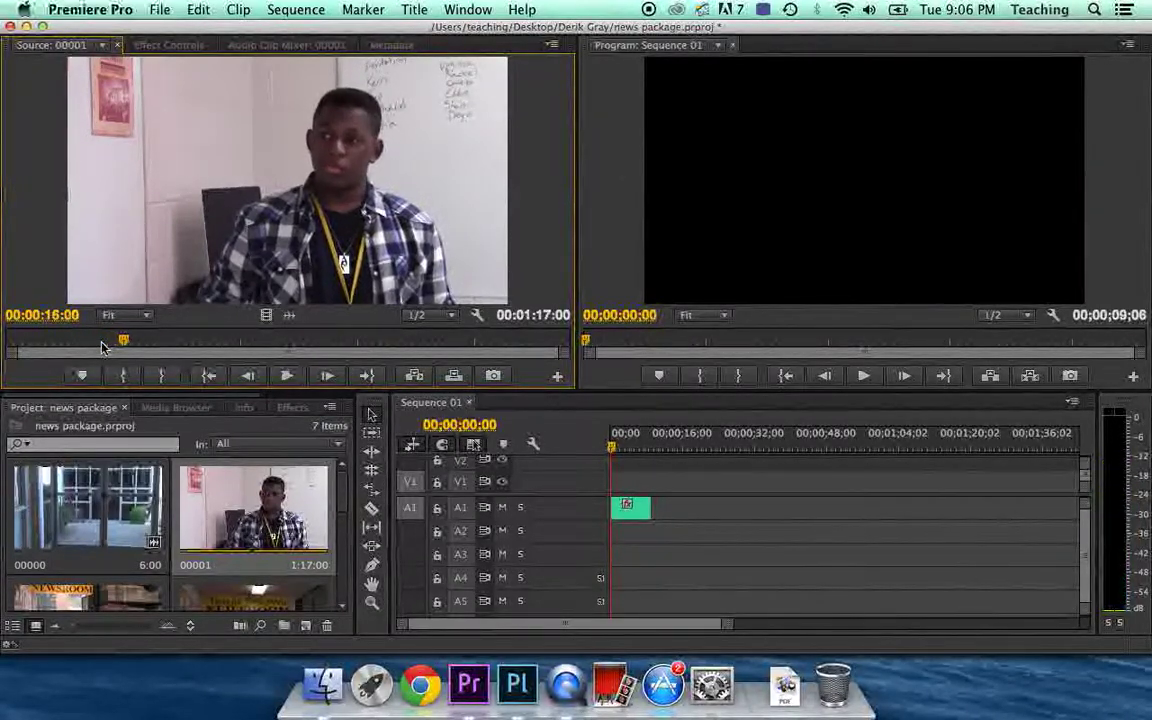
pyautogui.press('Left')
pyautogui.press('Left')
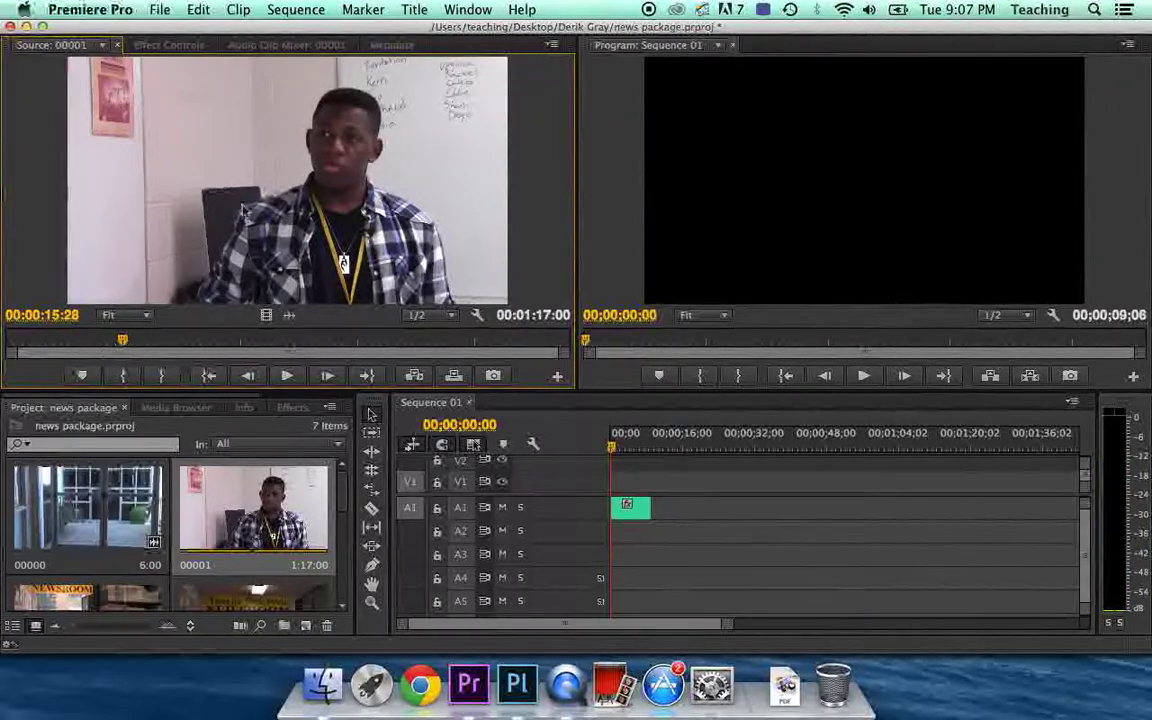
# Pinpoint the soundbite's start and set an in point at 00:00:15:20.
pyautogui.click(119, 342)
pyautogui.moveTo(119, 342)
pyautogui.mouseDown()
pyautogui.moveTo(105, 338)
pyautogui.moveTo(126, 344)
pyautogui.moveTo(113, 347)
pyautogui.mouseUp()
pyautogui.press('space')
pyautogui.press('space')
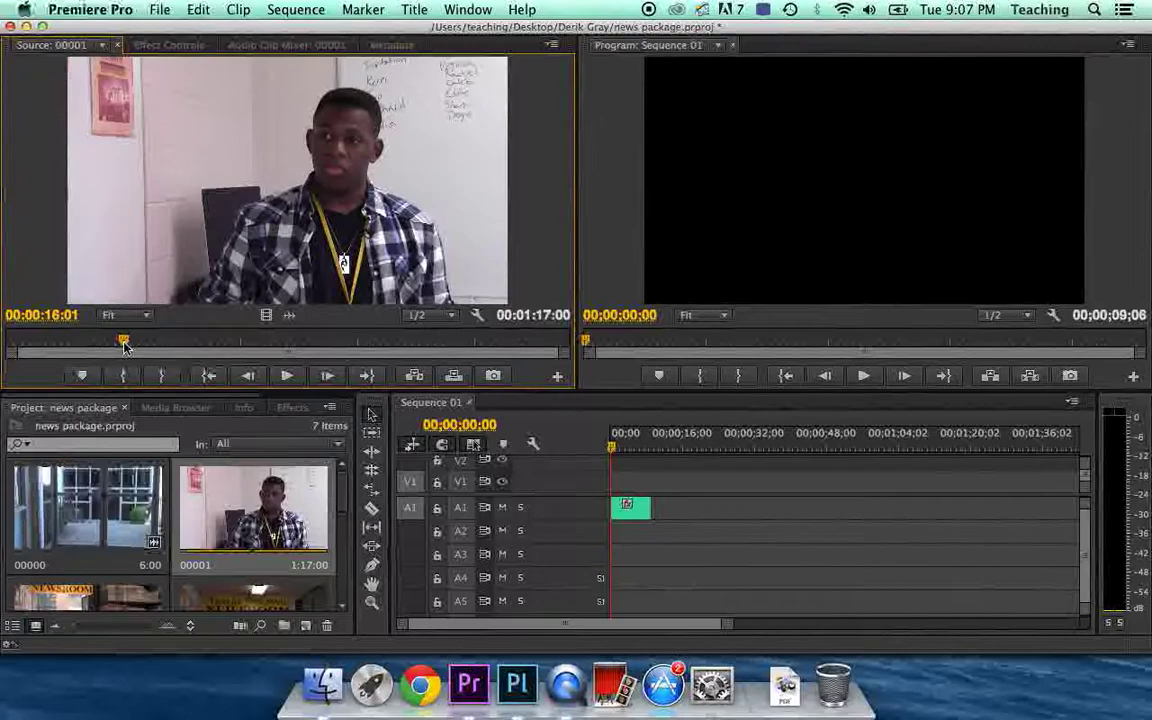
pyautogui.moveTo(124, 346); pyautogui.dragTo(126, 345)
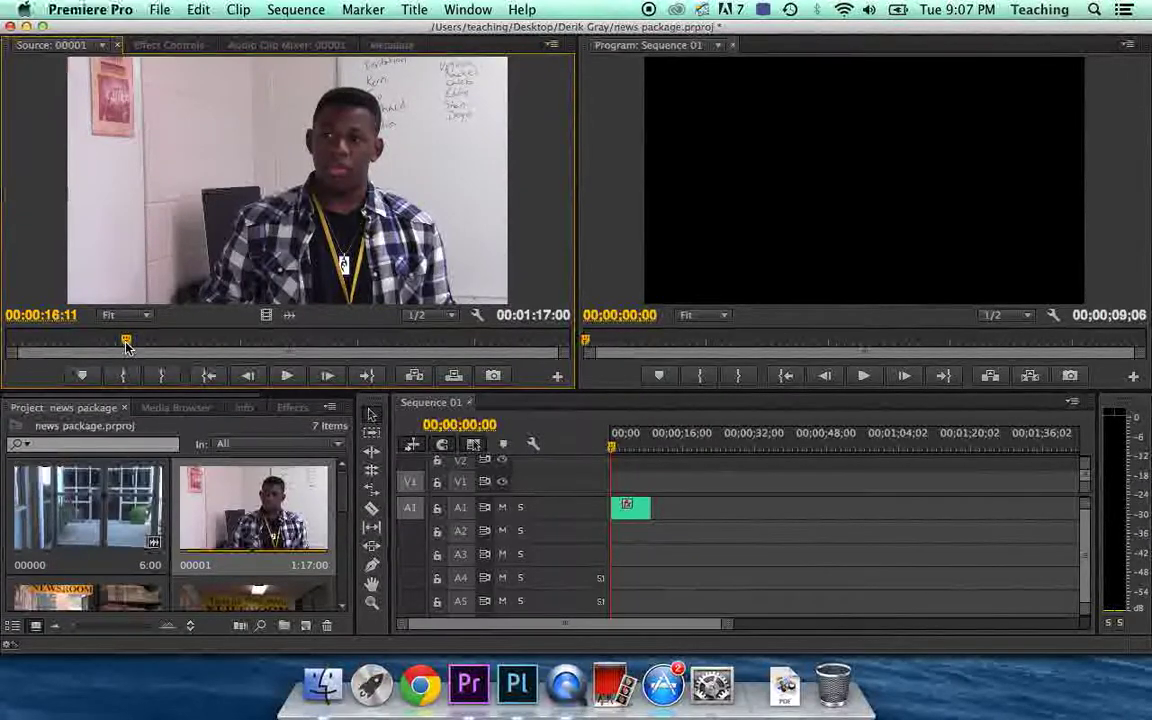
pyautogui.moveTo(126, 344)
pyautogui.mouseDown()
pyautogui.moveTo(92, 346)
pyautogui.moveTo(110, 349)
pyautogui.mouseUp()
pyautogui.click(110, 345)
pyautogui.press('space')
pyautogui.press('space')
pyautogui.press('Left')
pyautogui.press('Left')
pyautogui.press('Left')
pyautogui.press('Left')
pyautogui.press('Left')
pyautogui.press('Left')
pyautogui.press('Left')
pyautogui.press('Left')
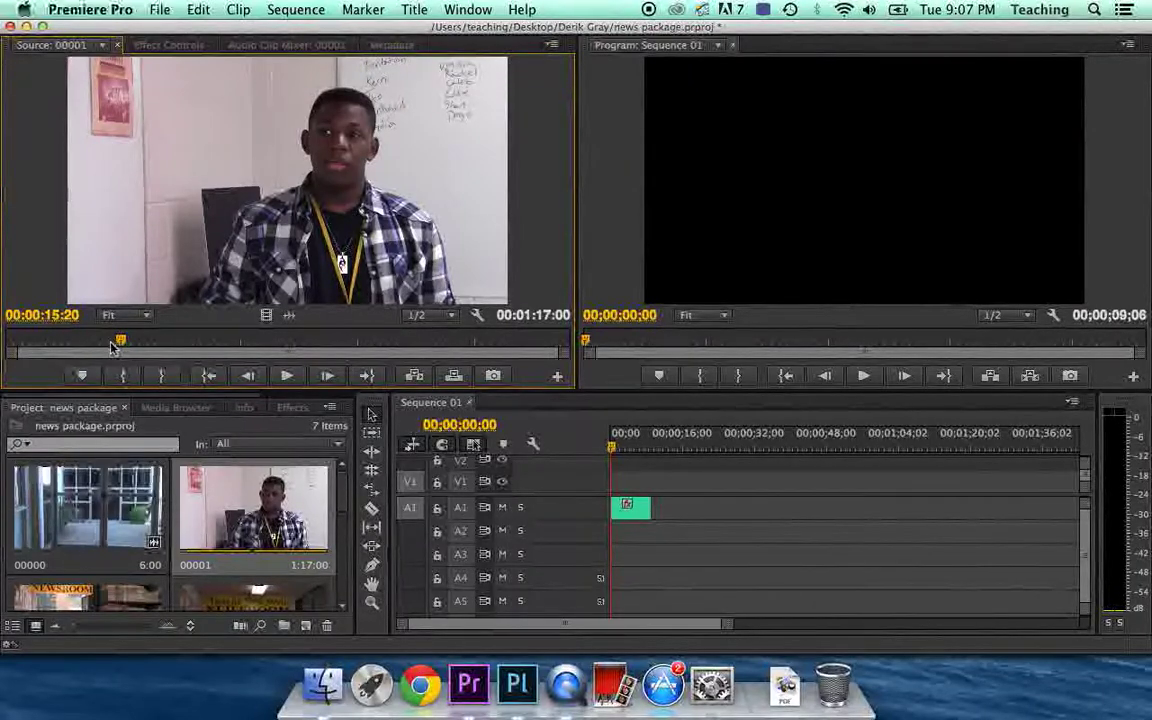
pyautogui.press('i')
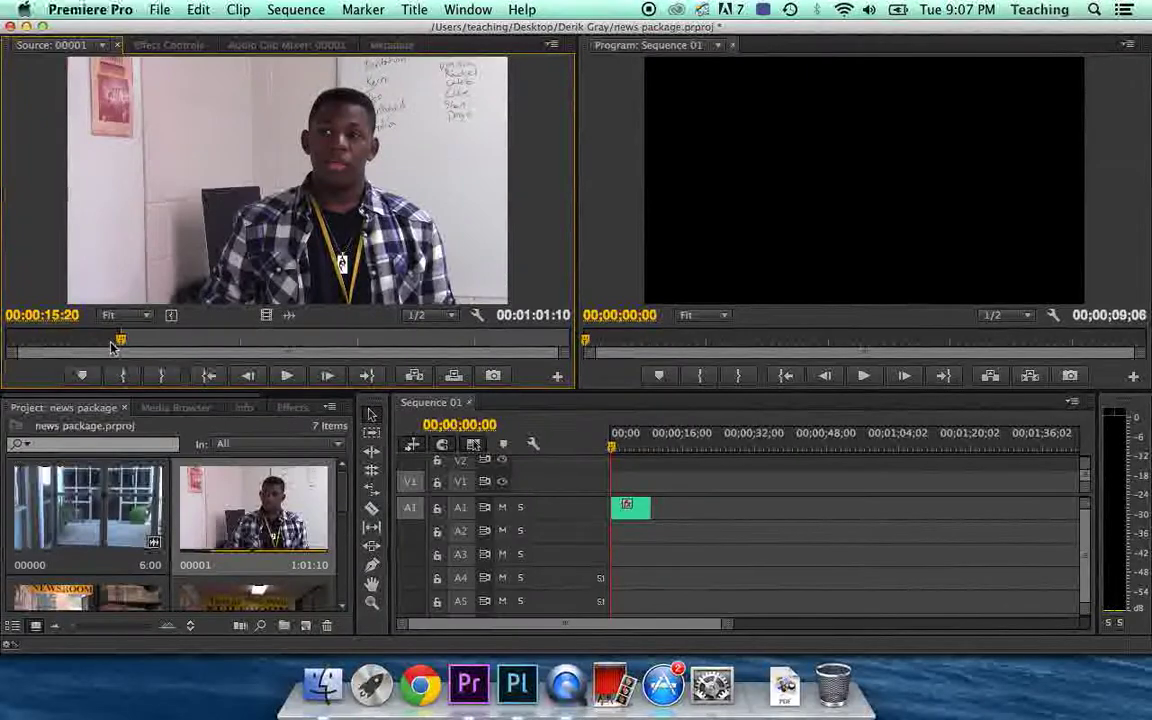
# Set the soundbite's out point at 00:00:17:23, giving a 00:00:02:04 span.
pyautogui.press('space')
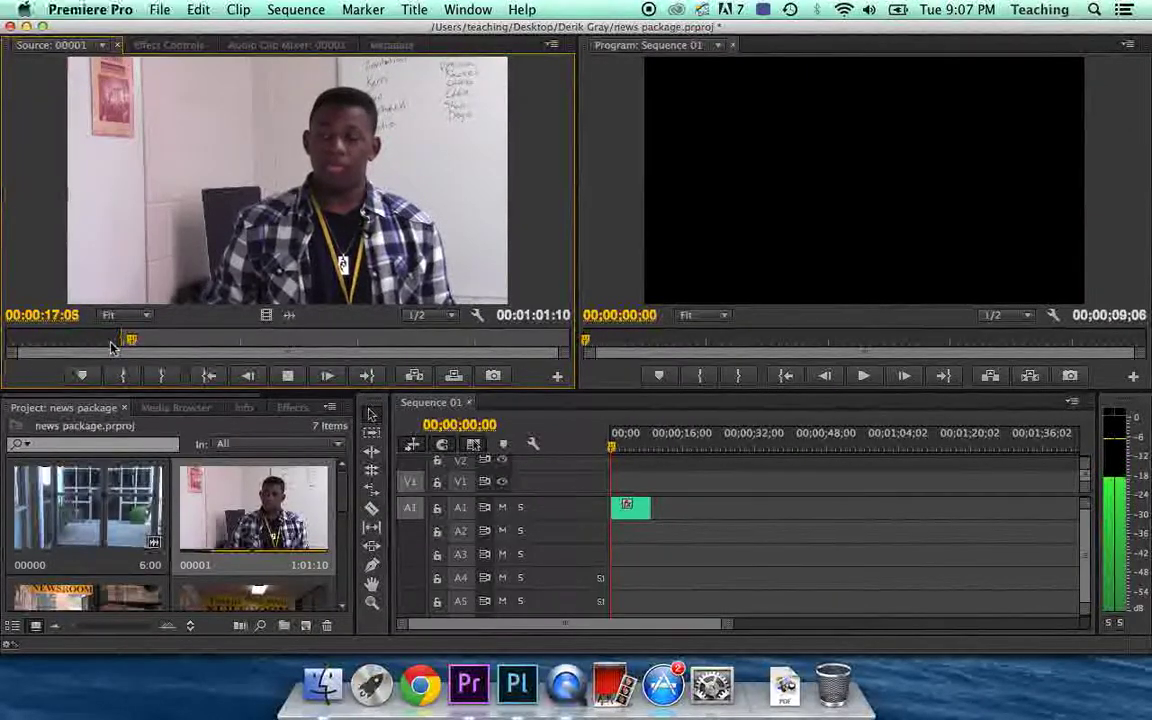
pyautogui.press('space')
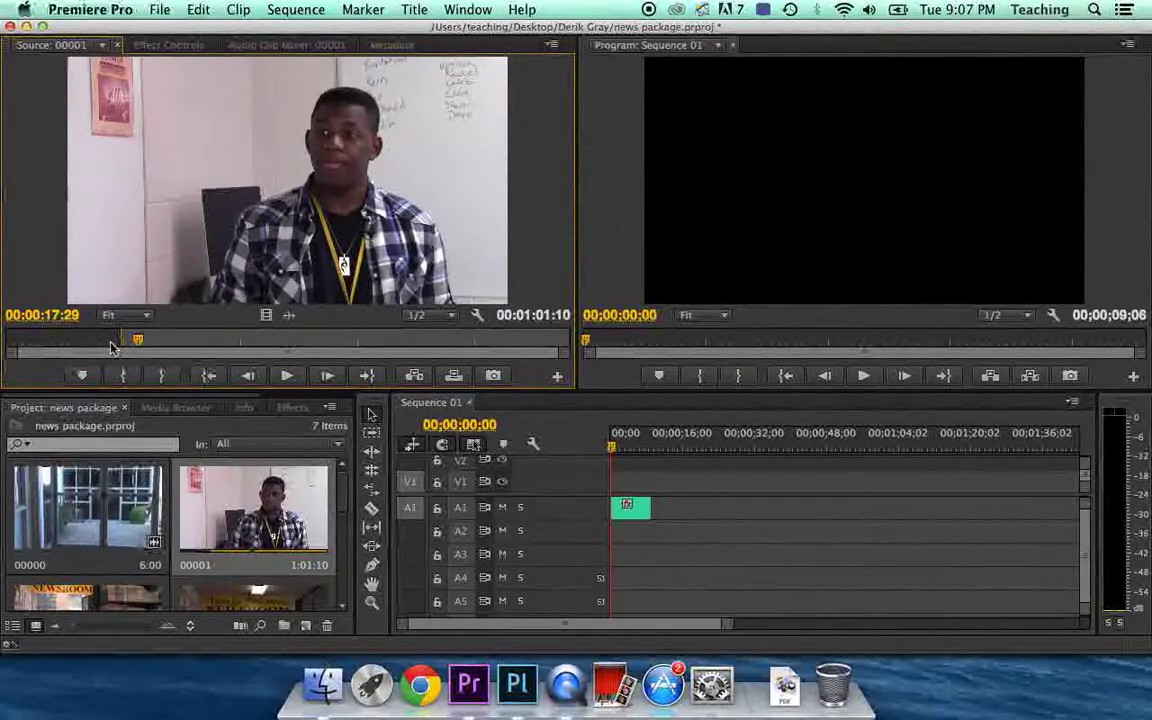
pyautogui.press('Left')
pyautogui.press('Left')
pyautogui.press('Left')
pyautogui.press('Left')
pyautogui.press('Left')
pyautogui.press('Left')
pyautogui.press('Left')
pyautogui.press('Left')
pyautogui.press('Left')
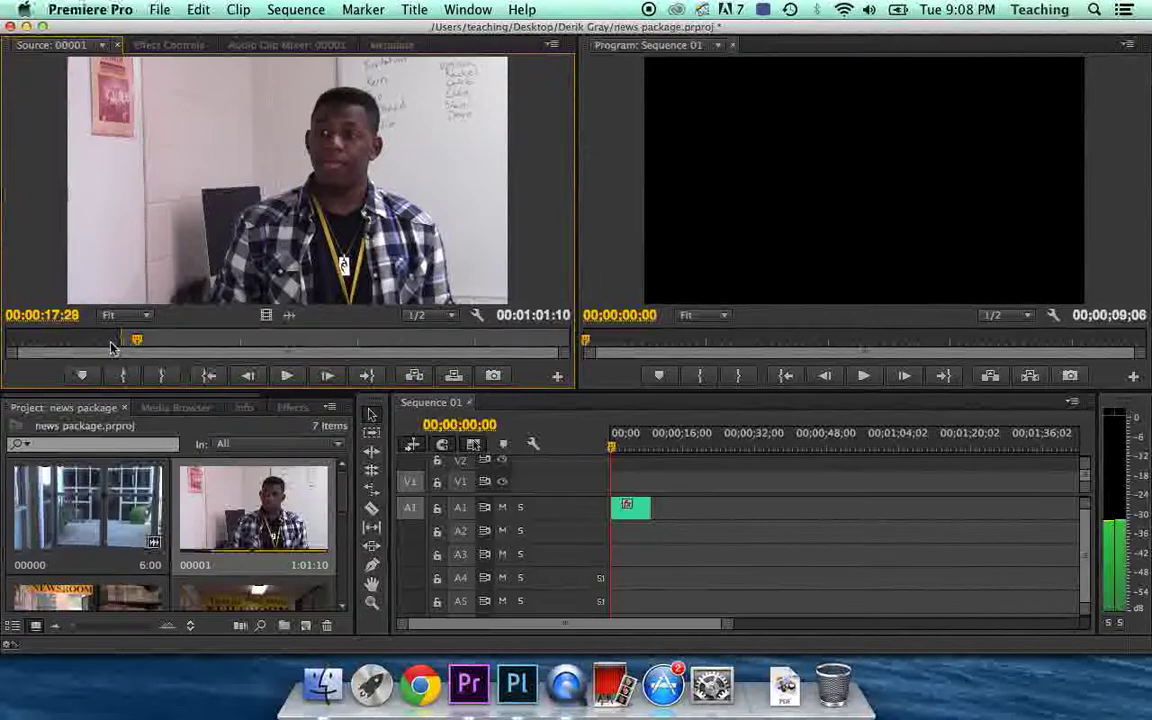
pyautogui.press('Left')
pyautogui.press('Left')
pyautogui.press('Left')
pyautogui.press('Right')
pyautogui.press('Left')
pyautogui.press('Right')
pyautogui.press('Right')
pyautogui.press('Right')
pyautogui.press('Right')
pyautogui.press('Right')
pyautogui.press('Right')
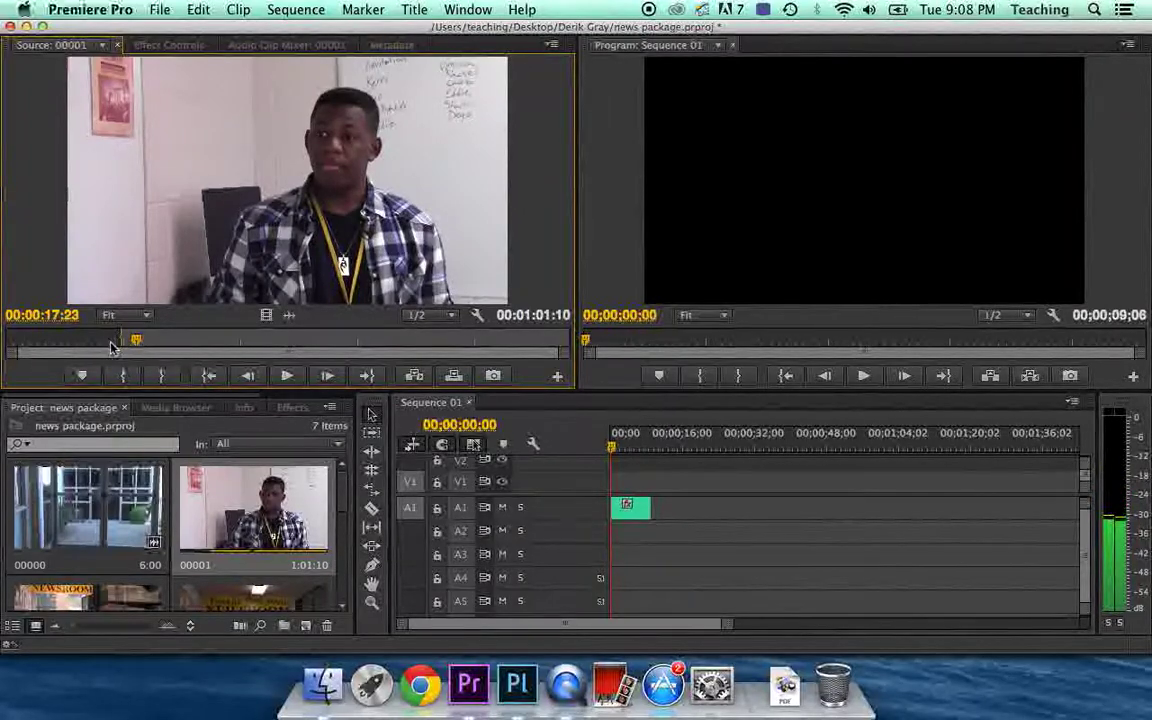
pyautogui.press('o')
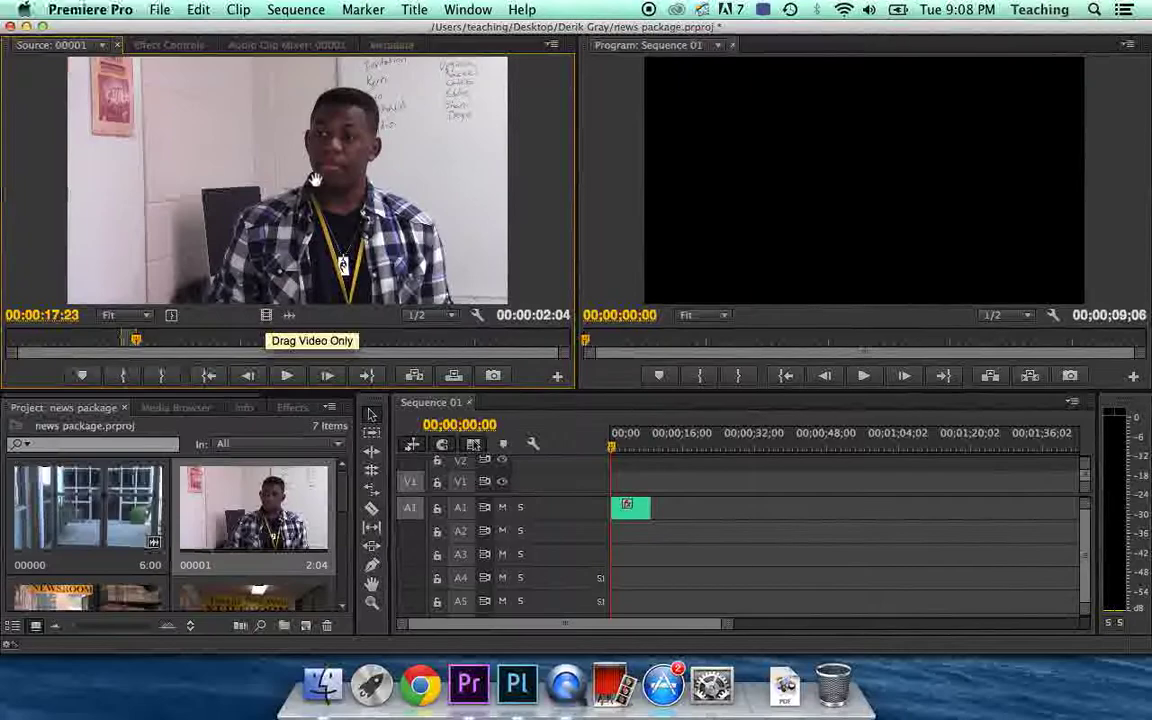
# Place the soundbite after the voiceover on V1/A1 and expand the timeline to show V2 and V3.
pyautogui.moveTo(278, 186); pyautogui.dragTo(660, 488)
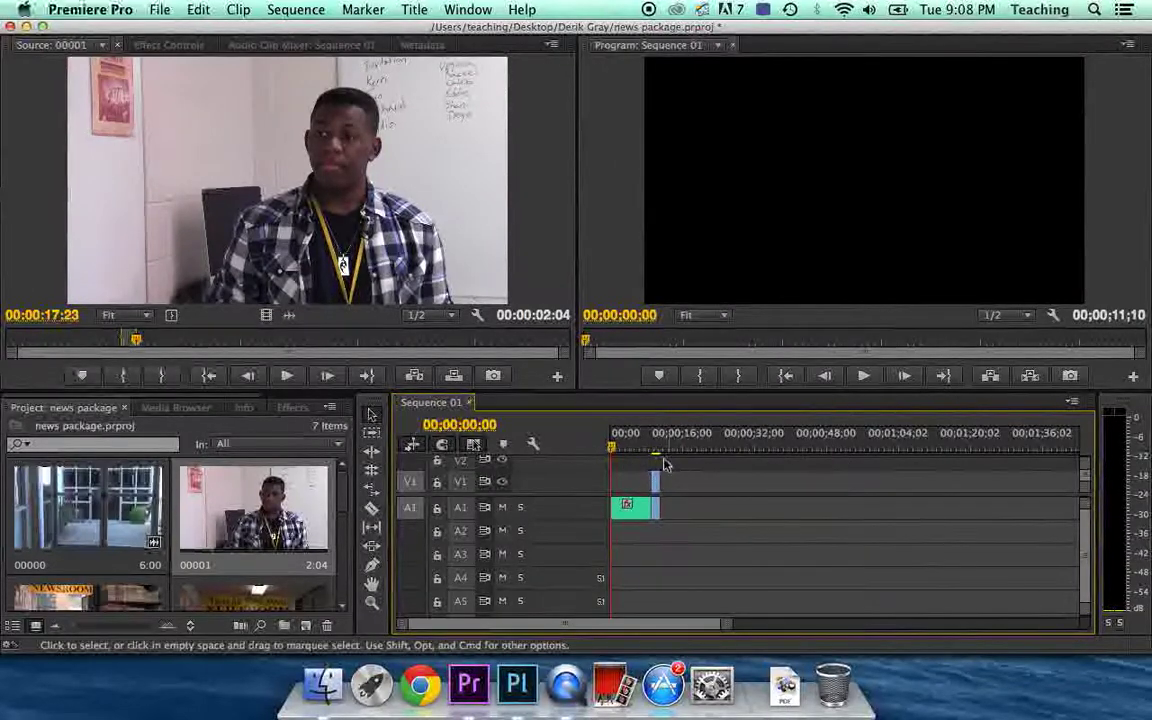
pyautogui.moveTo(640, 447); pyautogui.dragTo(662, 450)
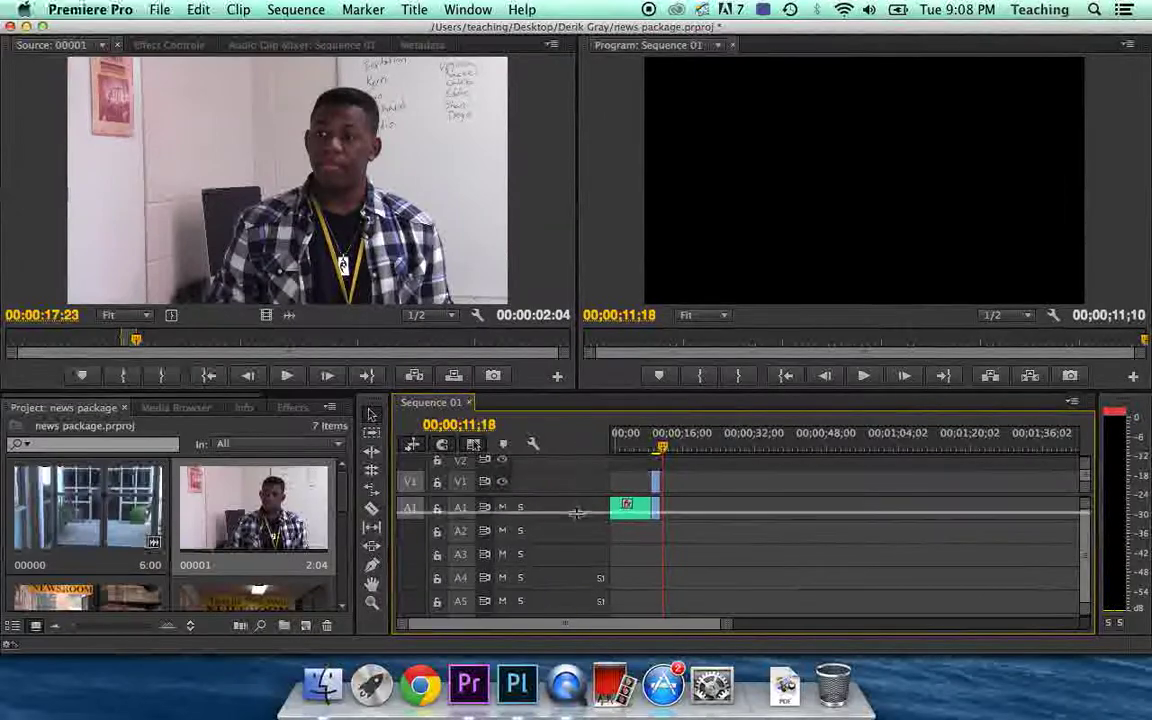
pyautogui.moveTo(577, 497); pyautogui.dragTo(578, 535)
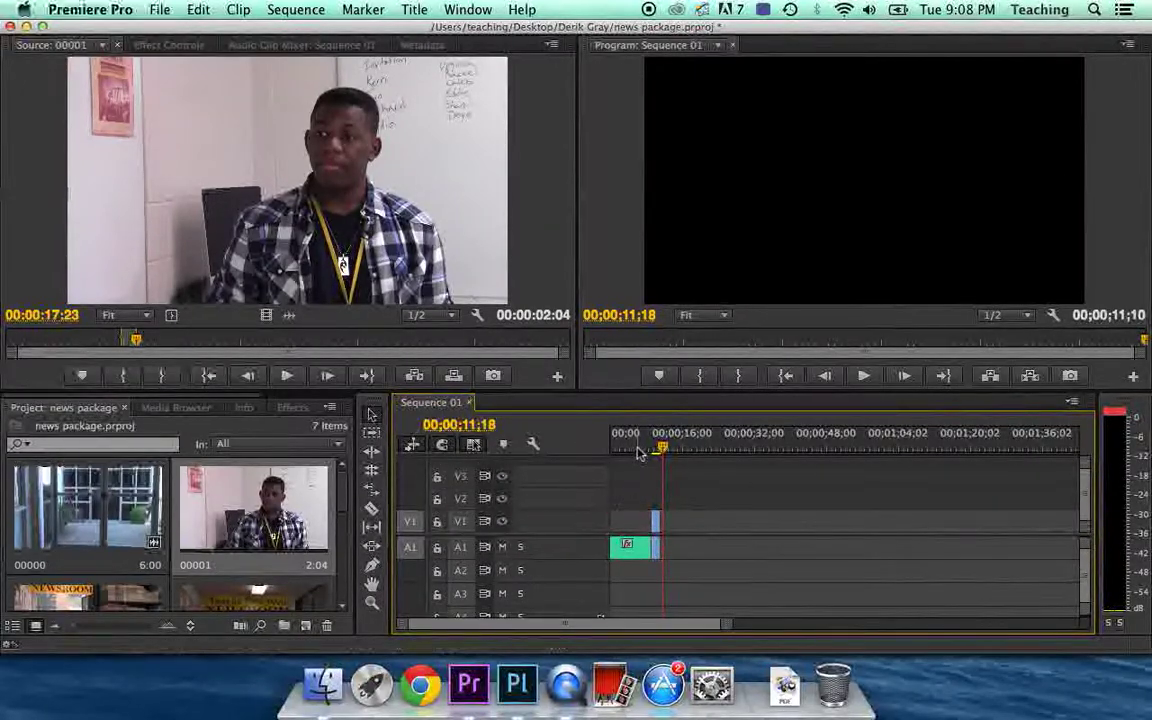
pyautogui.moveTo(634, 450); pyautogui.dragTo(609, 450)
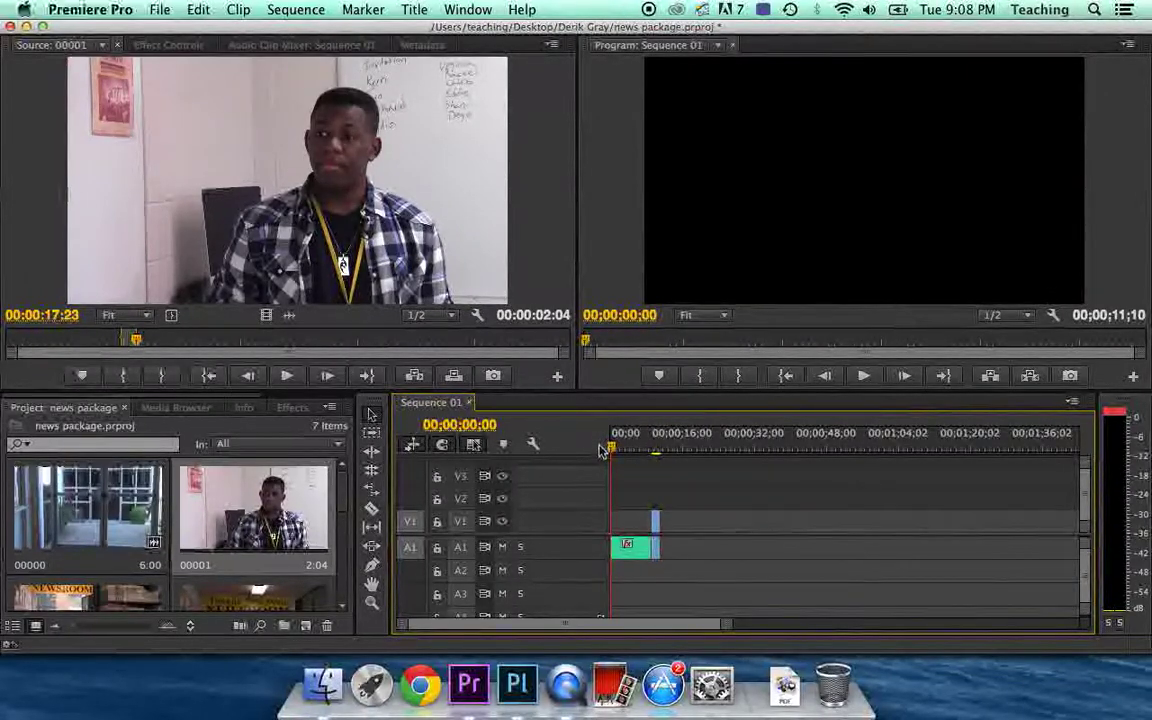
# Load building clip 00366 in the Source monitor and mark In at 03:04, Out at 05:17.
pyautogui.scroll(-2, 316, 450)
pyautogui.scroll(-5, 347, 515)
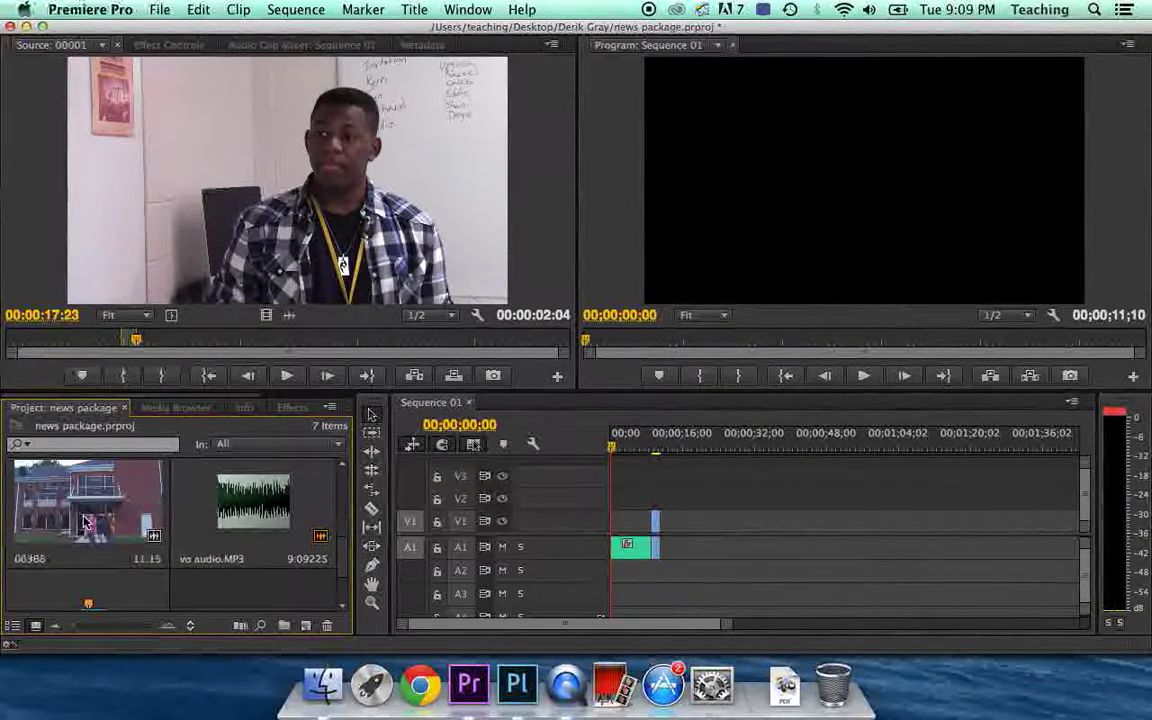
pyautogui.doubleClick(85, 522)
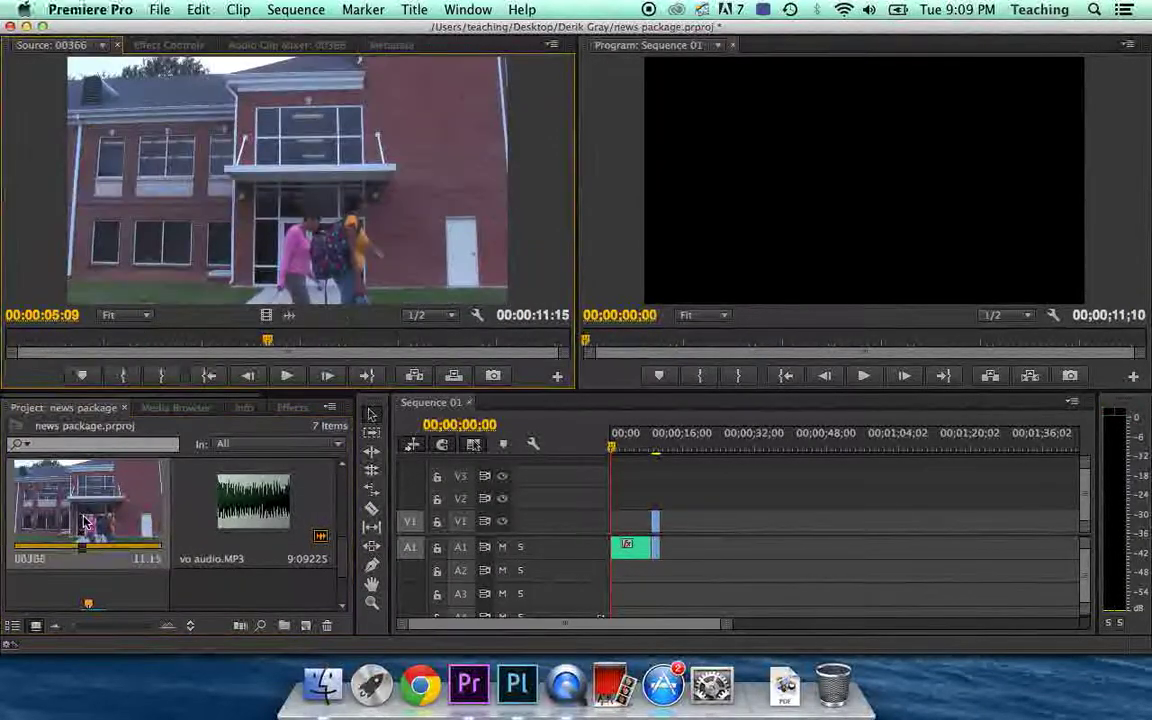
pyautogui.moveTo(168, 343)
pyautogui.mouseDown()
pyautogui.moveTo(147, 343)
pyautogui.moveTo(202, 343)
pyautogui.moveTo(160, 345)
pyautogui.mouseUp()
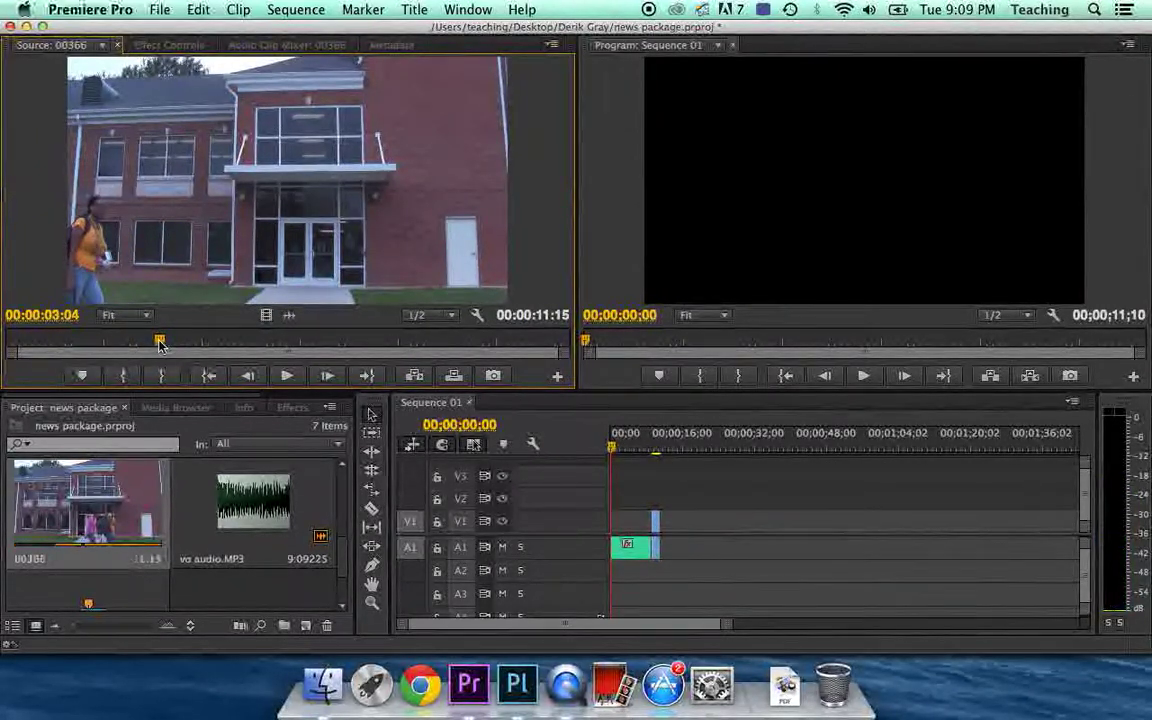
pyautogui.press('i')
pyautogui.press('space')
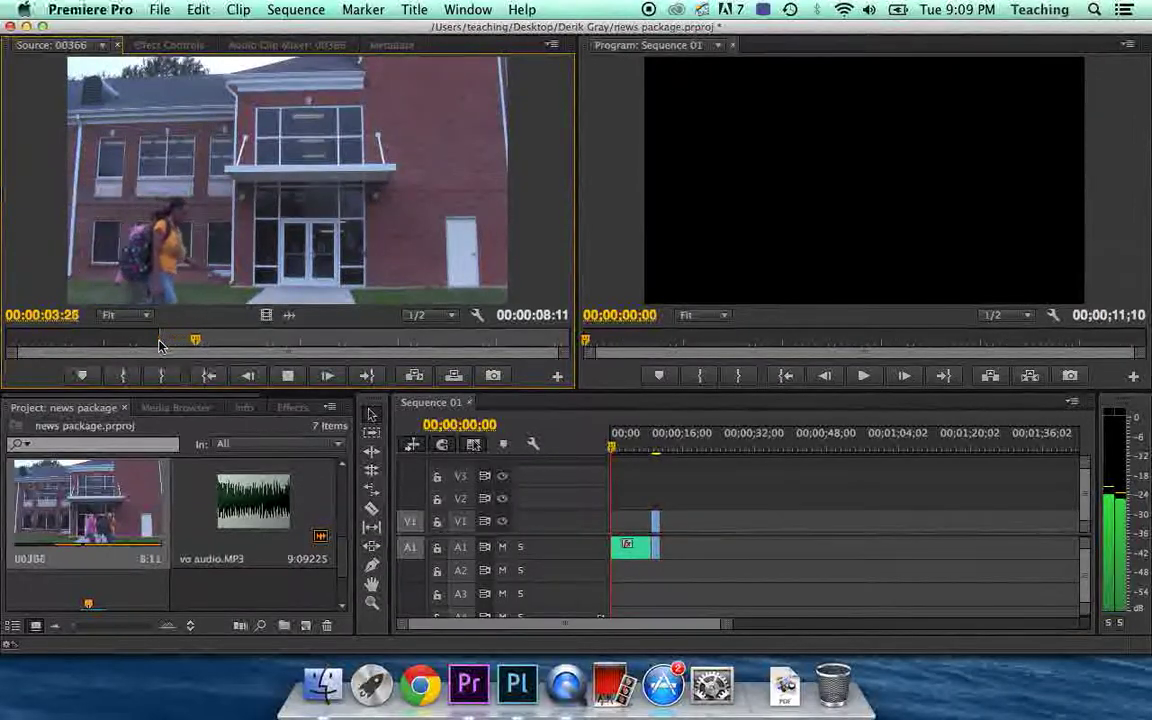
pyautogui.press('space')
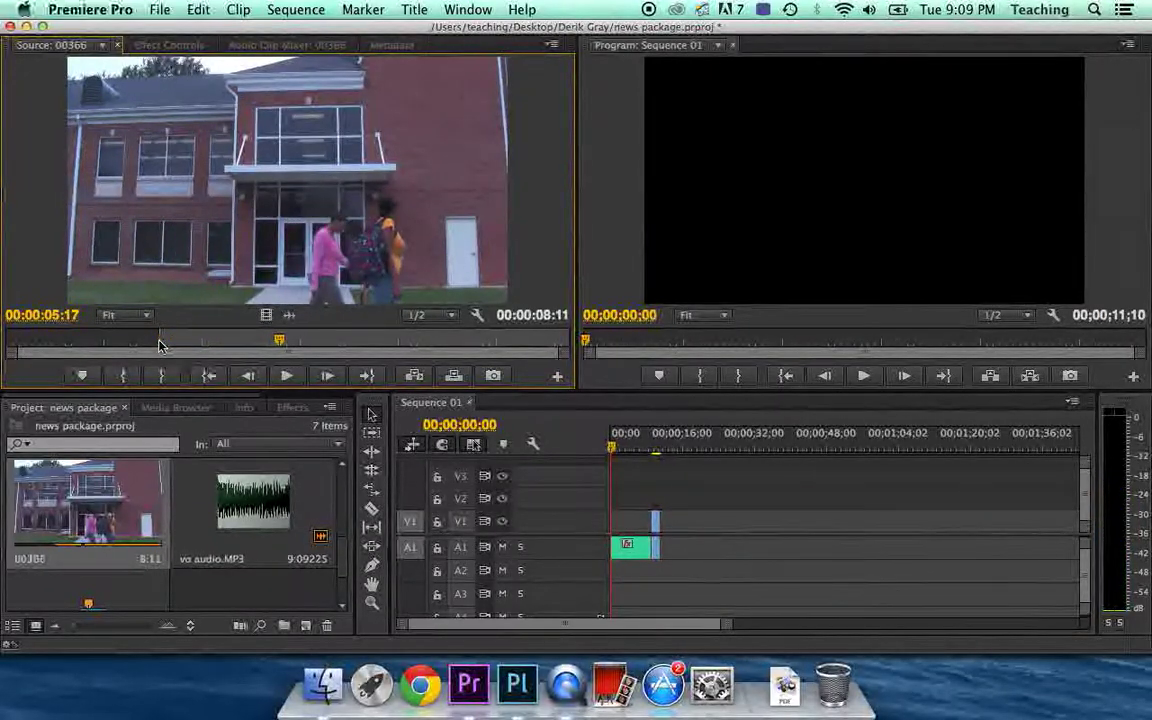
pyautogui.press('o')
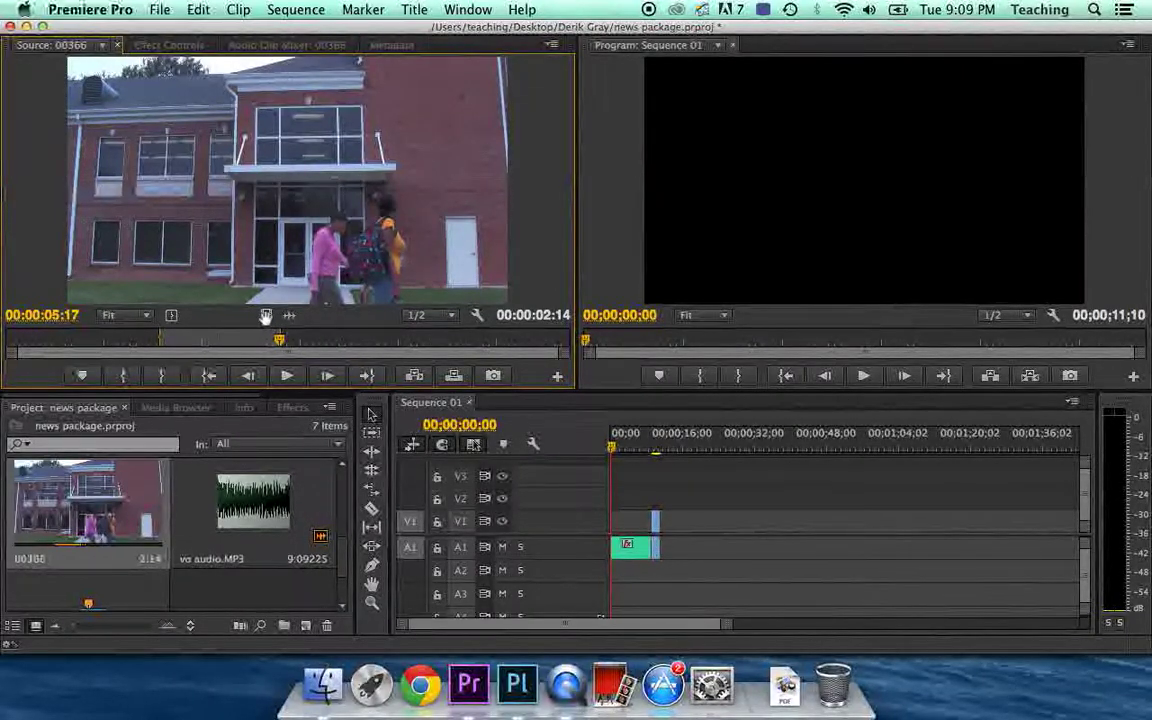
# Drop the building shot's video only at the start of V2, above the voiceover.
pyautogui.moveTo(459, 449); pyautogui.dragTo(615, 515)
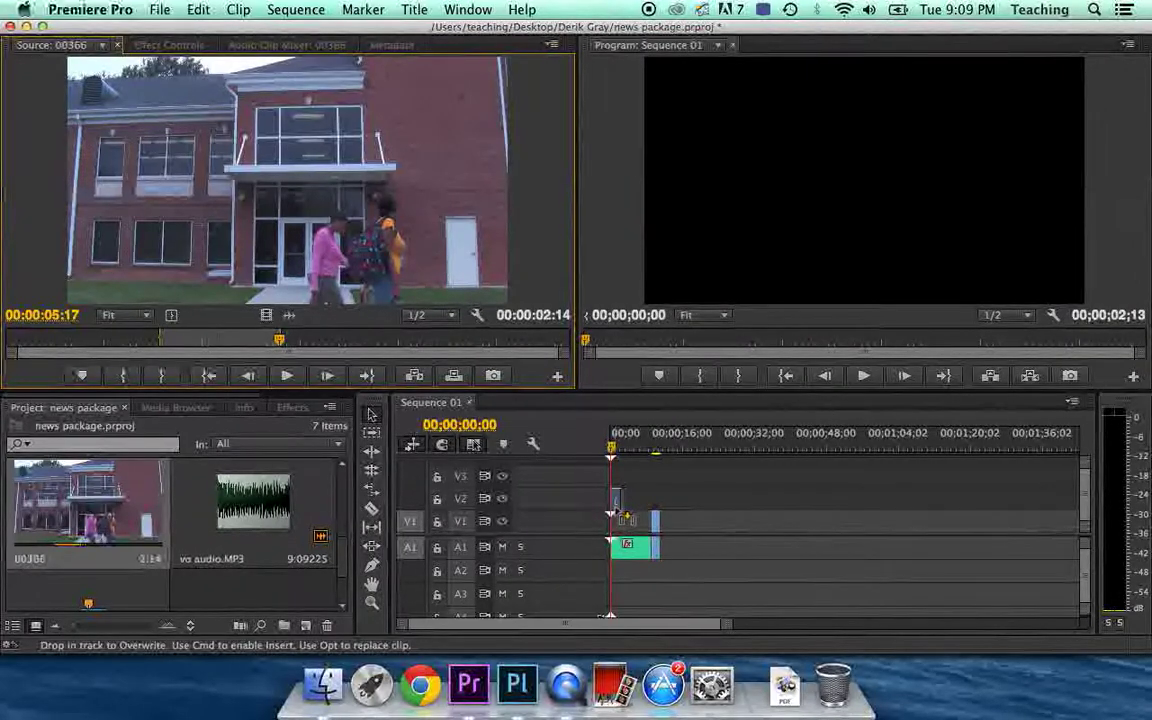
pyautogui.moveTo(625, 513)
pyautogui.mouseDown()
pyautogui.moveTo(576, 504)
pyautogui.moveTo(643, 514)
pyautogui.moveTo(611, 503)
pyautogui.moveTo(622, 510)
pyautogui.mouseUp()
pyautogui.moveTo(617, 501); pyautogui.dragTo(617, 498)
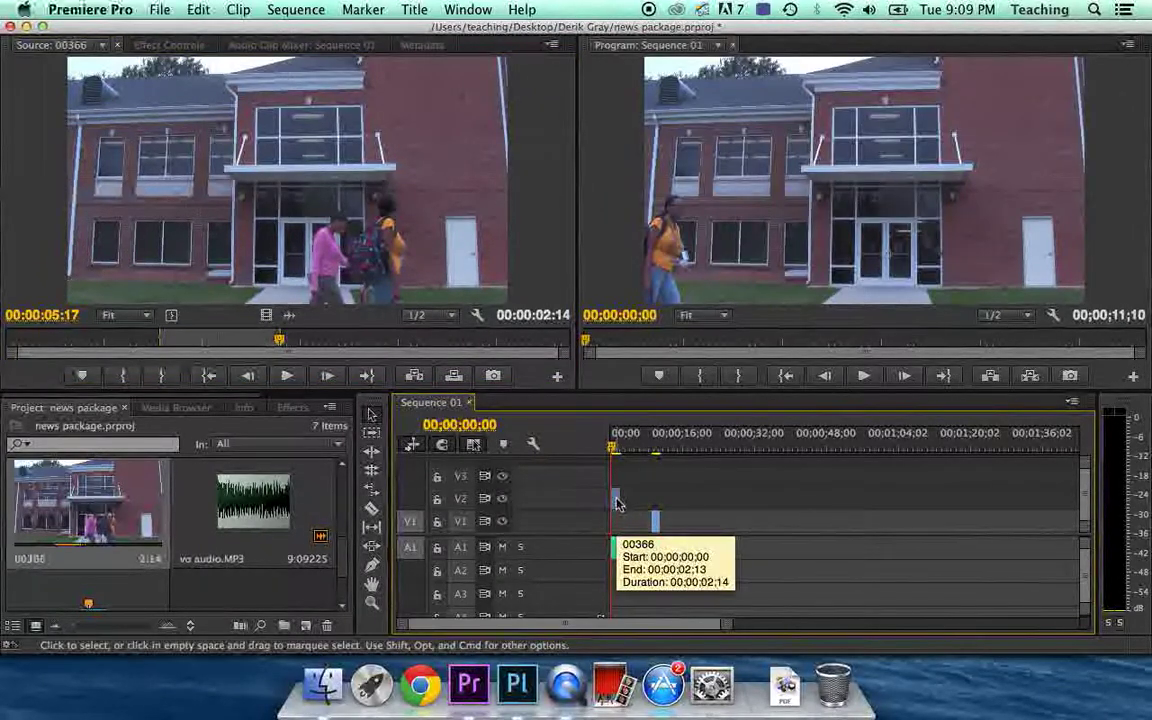
pyautogui.click(345, 572)
pyautogui.scroll(-5, 345, 565)
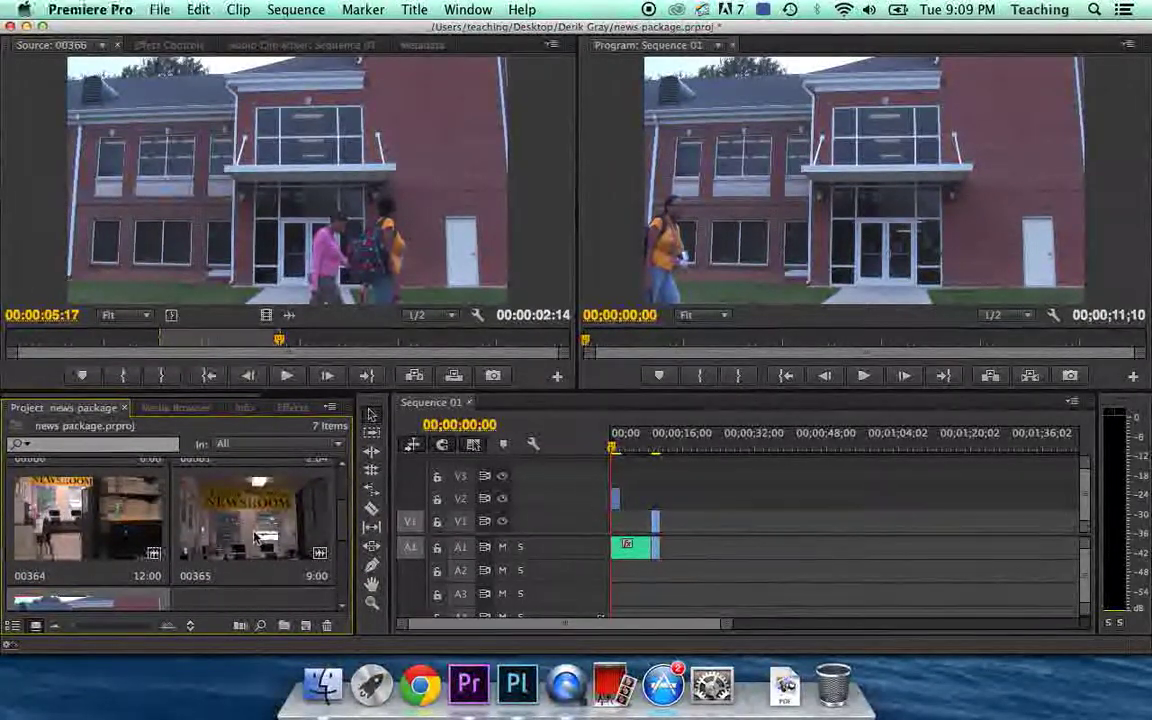
# Load Newsroom clip 00365 and mark In at 2:25 and Out at 5:22.
pyautogui.doubleClick(255, 537)
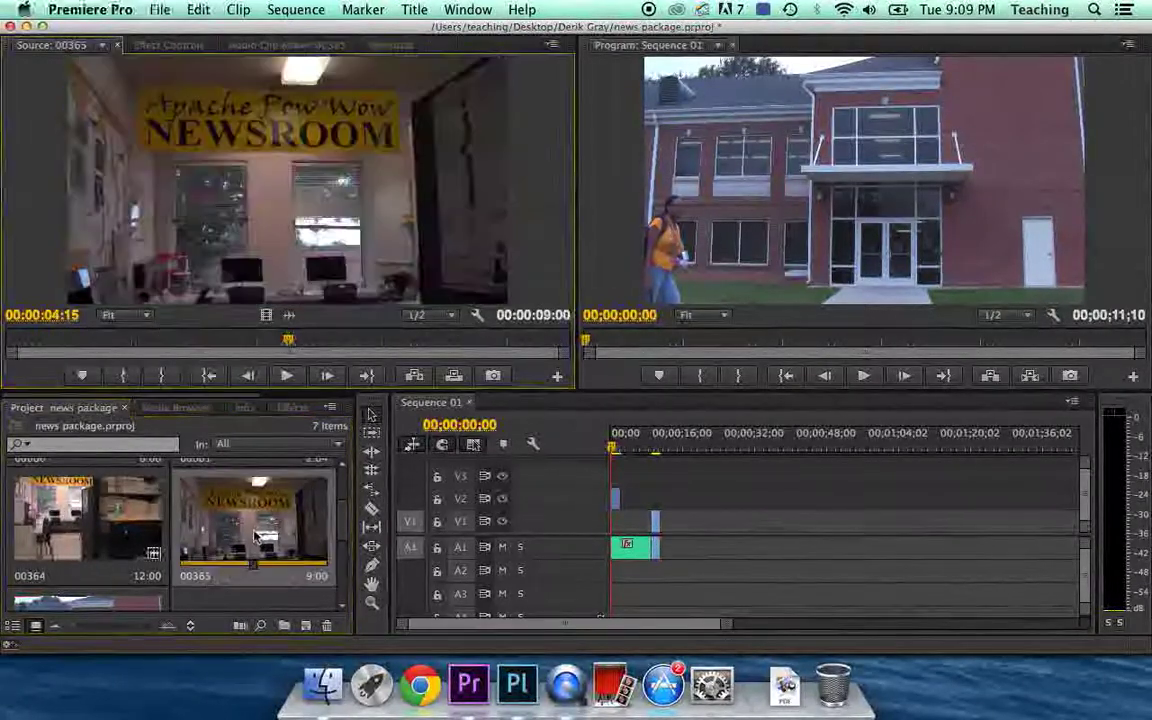
pyautogui.click(185, 341)
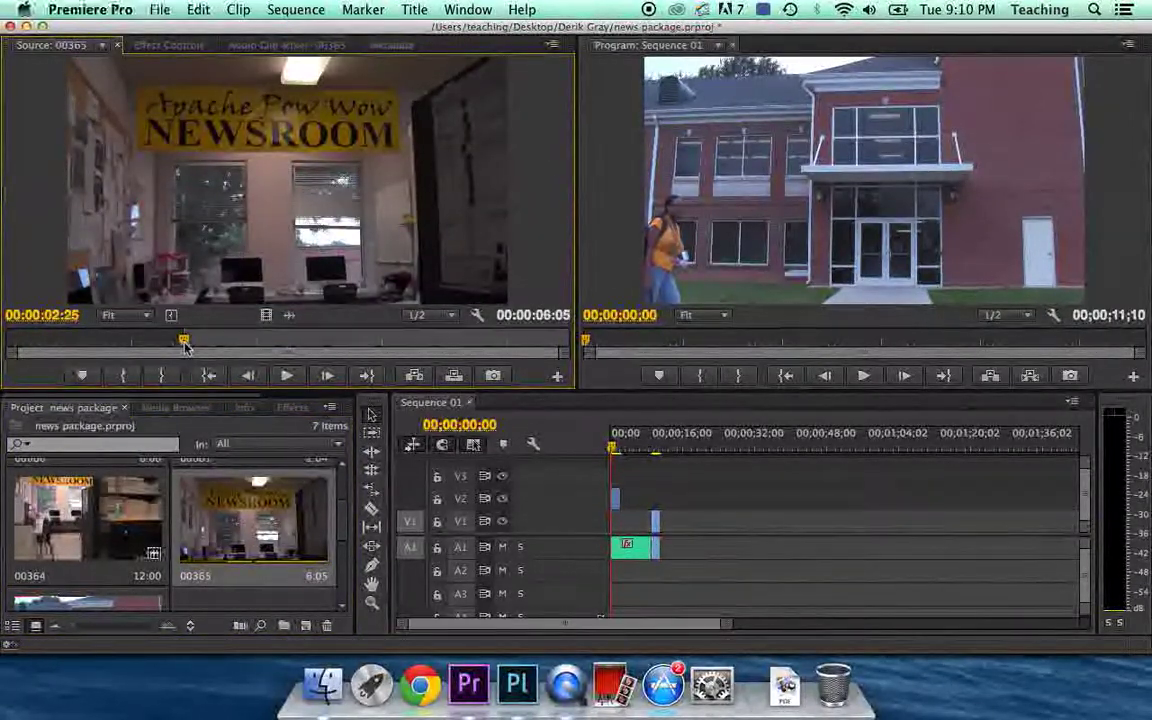
pyautogui.press('i')
pyautogui.click(364, 341)
pyautogui.press('o')
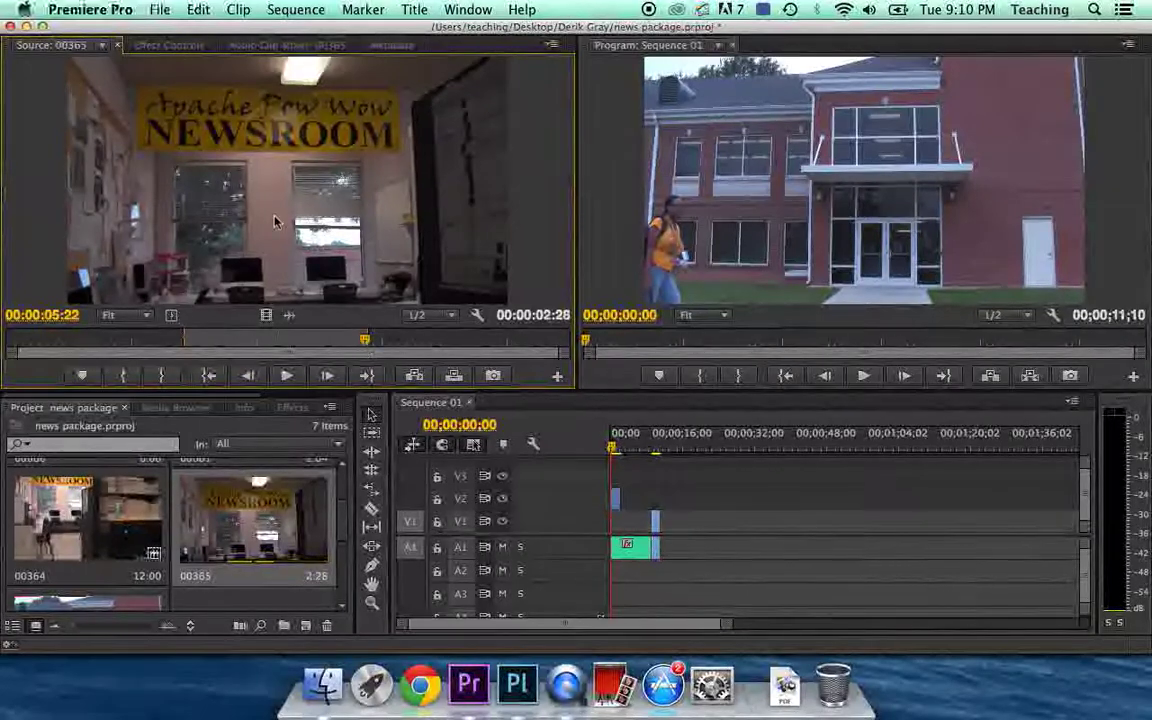
# Add the trimmed newsroom video only to V2 after the building shot.
pyautogui.moveTo(641, 452); pyautogui.dragTo(647, 505)
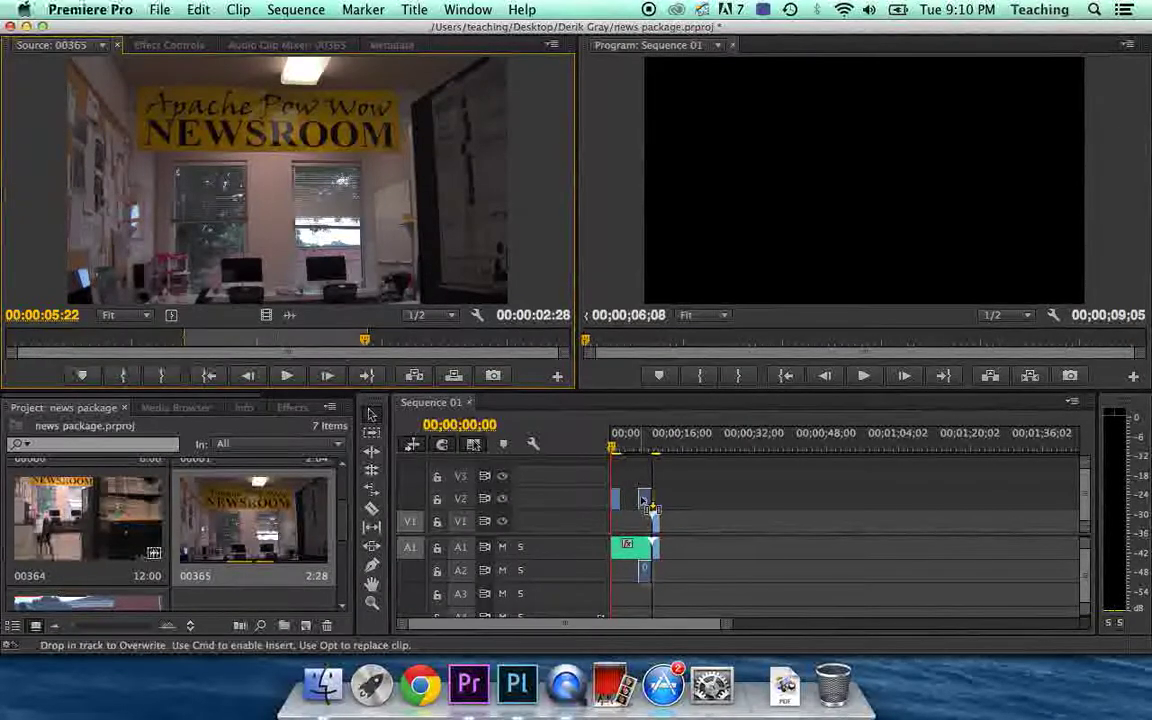
pyautogui.moveTo(647, 505); pyautogui.dragTo(655, 521)
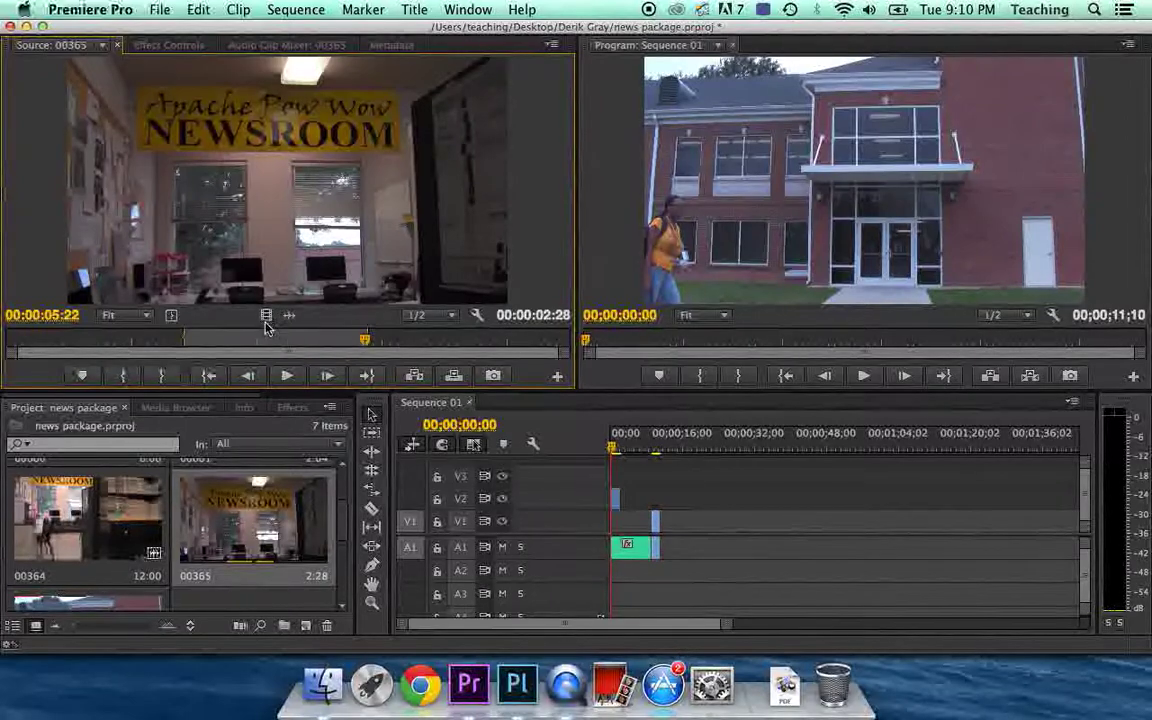
pyautogui.moveTo(268, 315); pyautogui.dragTo(636, 503)
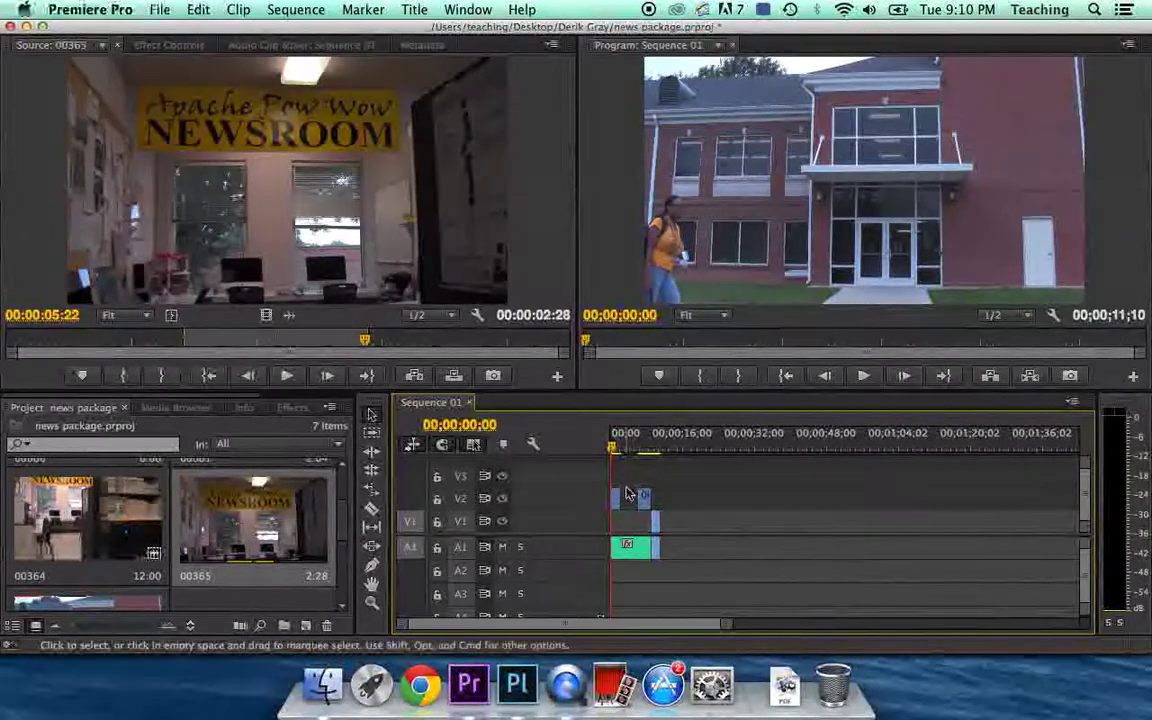
# Play the sequence, zoom the timeline in, and scrub through to review the V2 B-roll.
pyautogui.press('space')
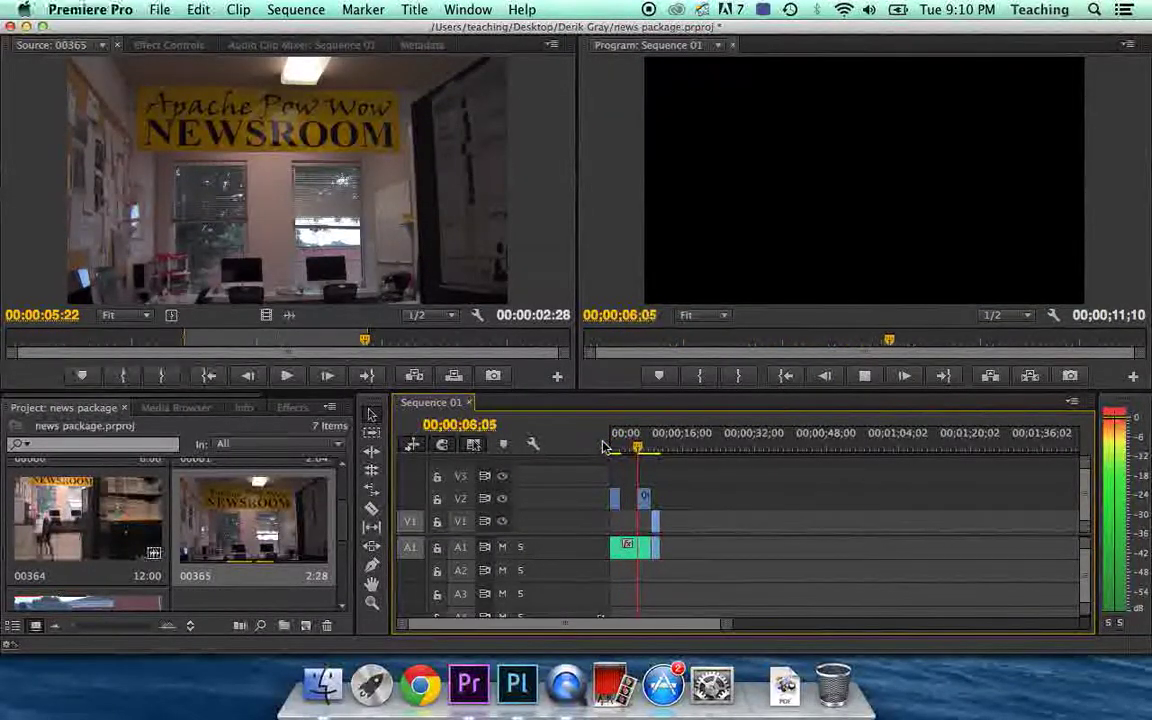
pyautogui.press('space')
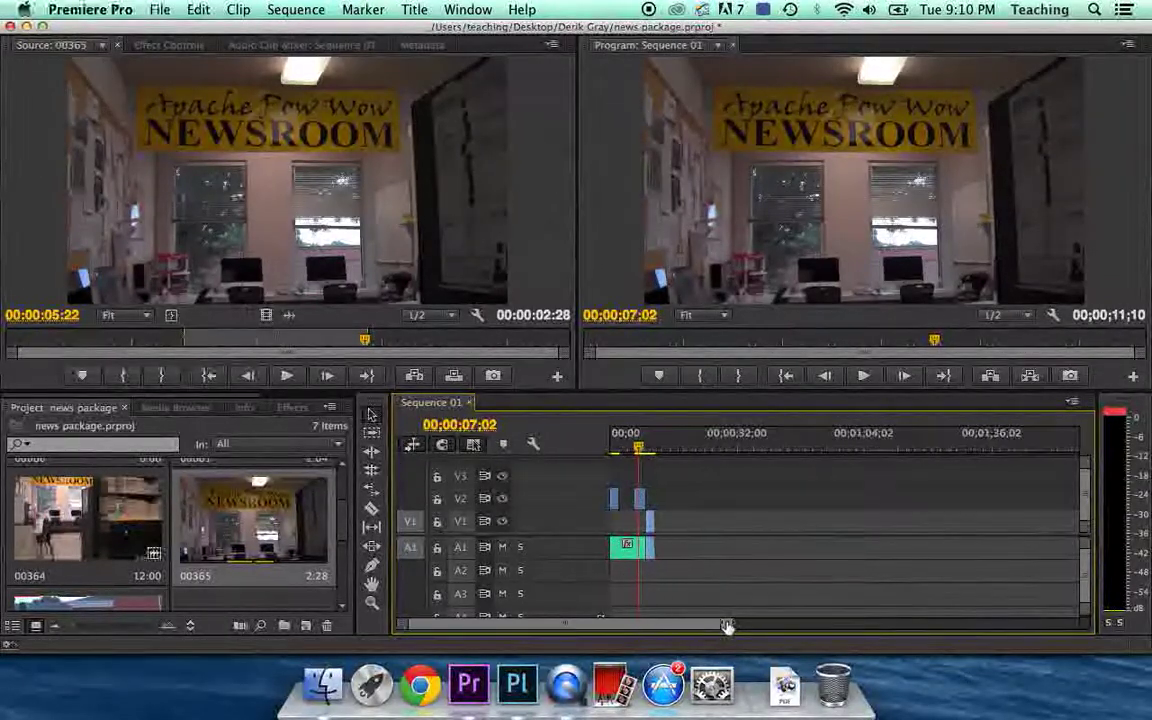
pyautogui.moveTo(728, 626); pyautogui.dragTo(602, 627)
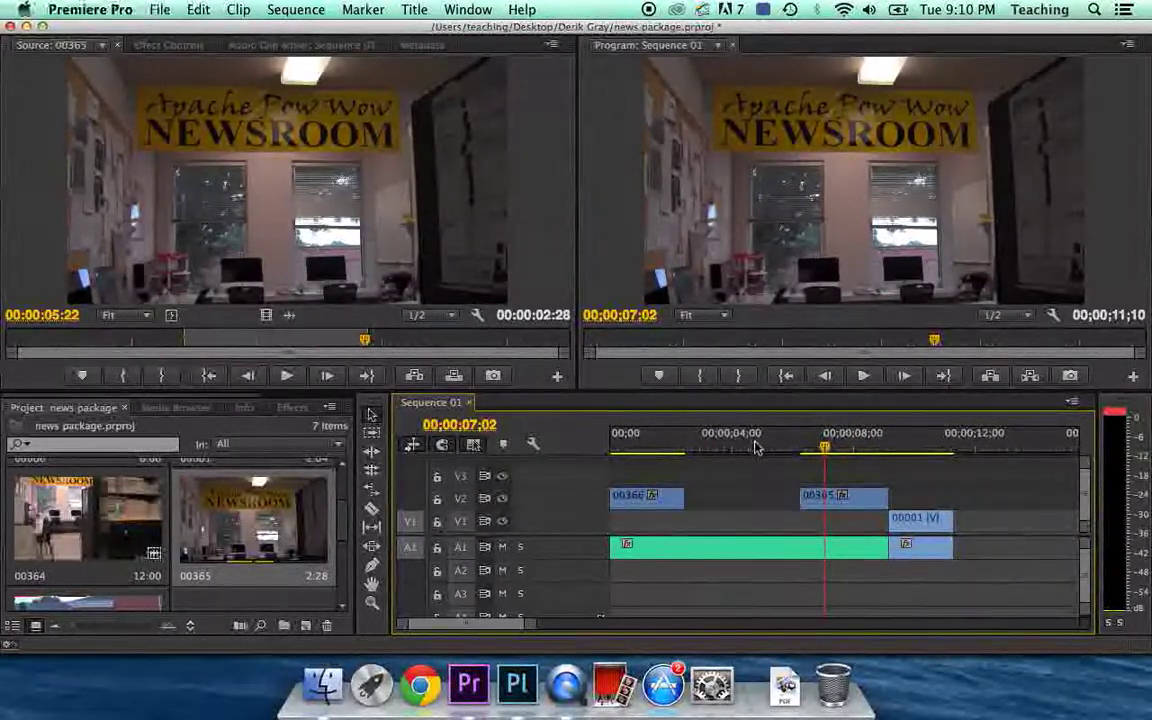
pyautogui.moveTo(757, 447); pyautogui.dragTo(706, 462)
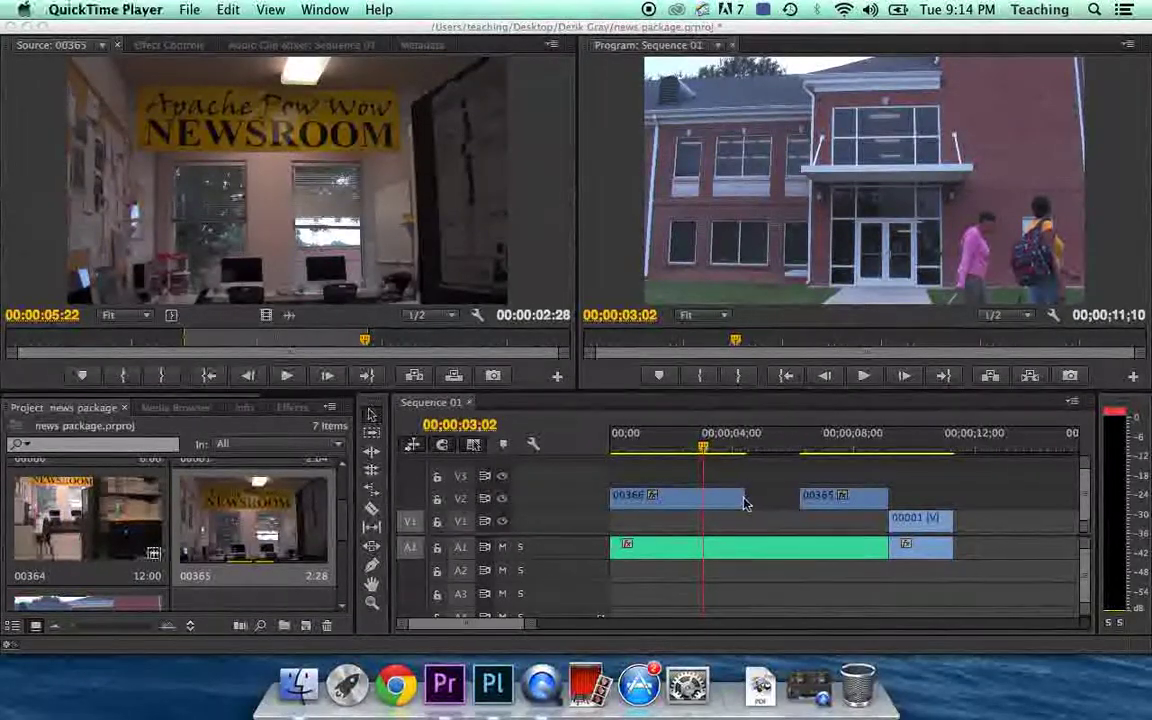
# Trim the building shot's out edge to end at 00;00;04;08.
pyautogui.click(738, 498)
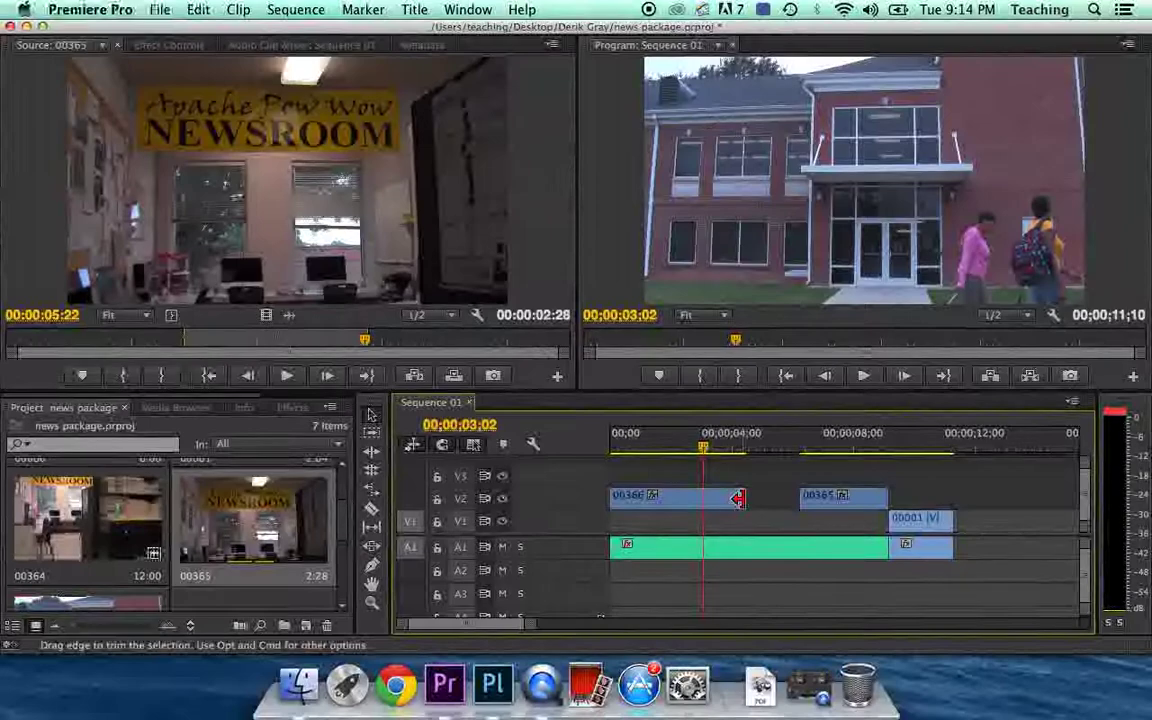
pyautogui.moveTo(738, 498); pyautogui.dragTo(691, 498)
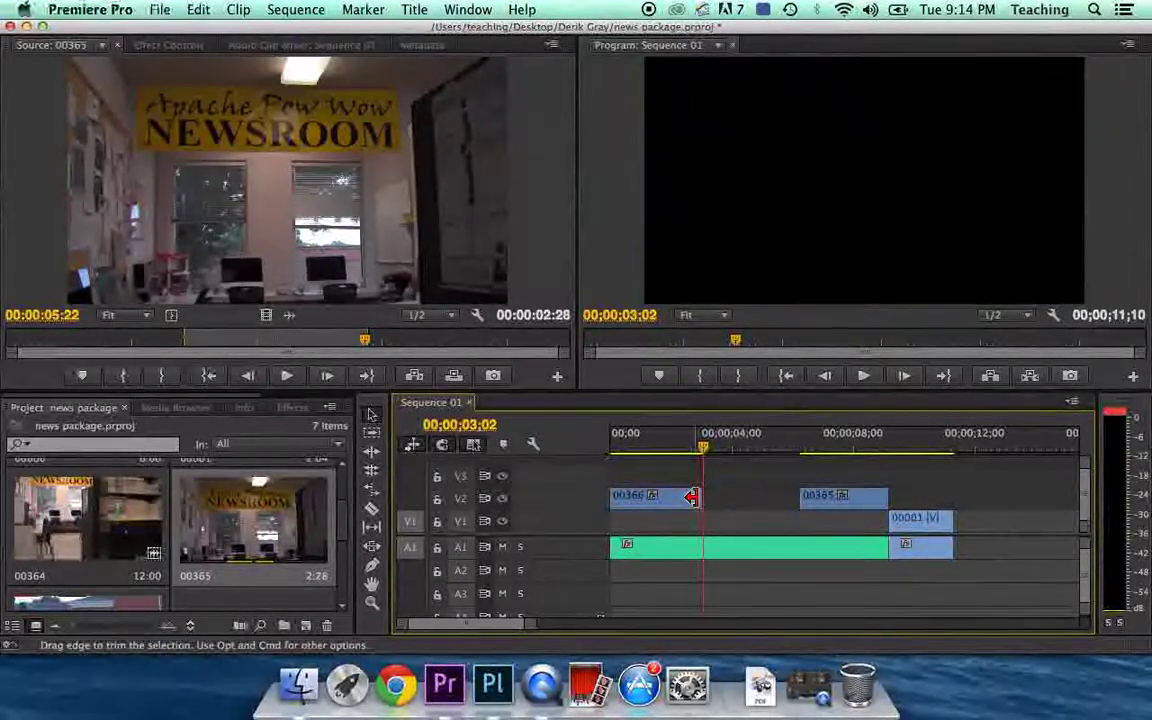
pyautogui.moveTo(703, 448); pyautogui.dragTo(745, 448)
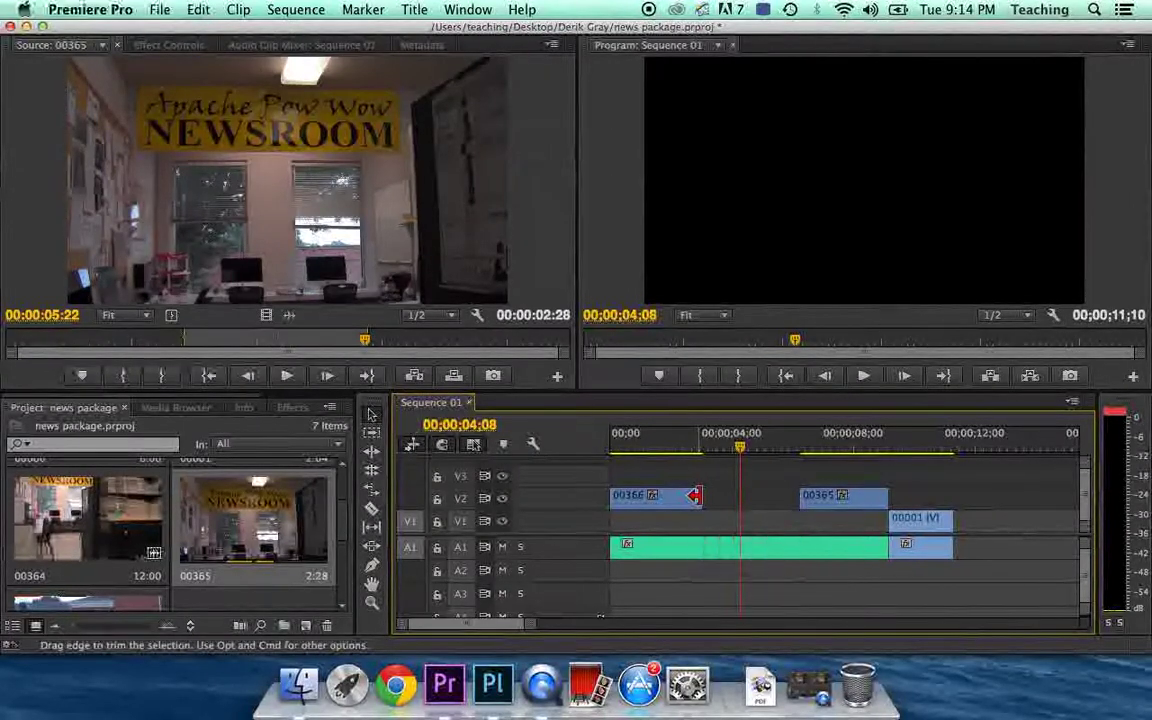
pyautogui.moveTo(697, 497); pyautogui.dragTo(736, 498)
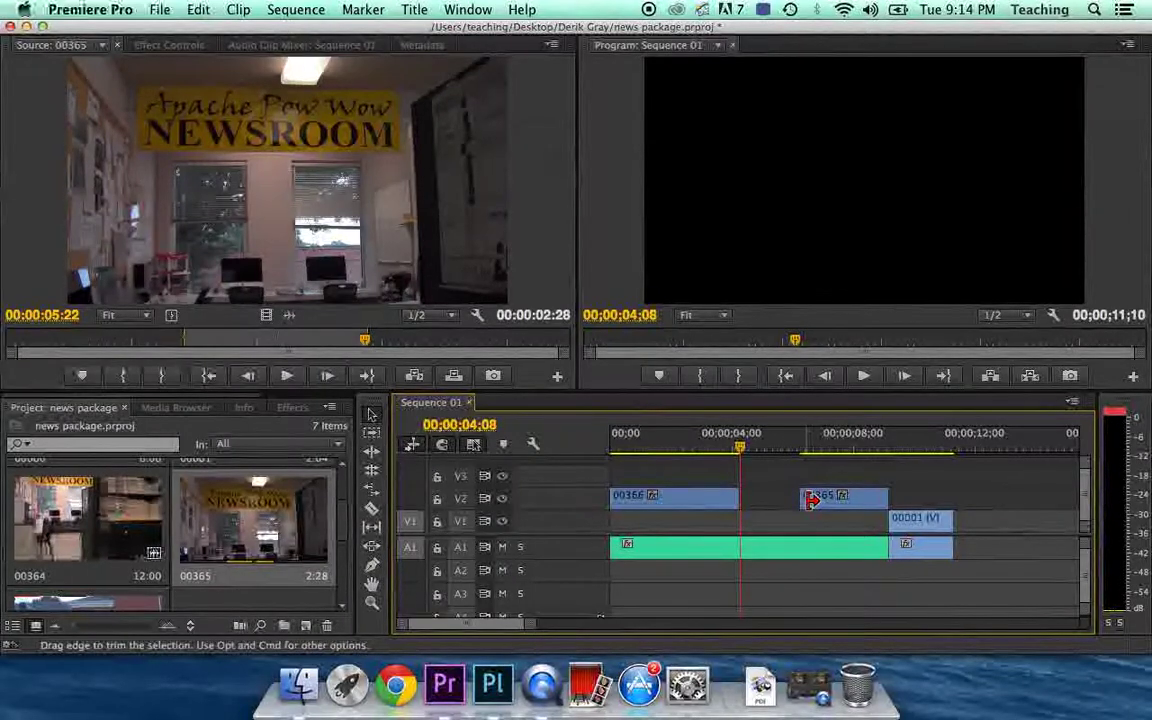
# Extend the newsroom shot's in edge back to meet the building shot, closing the gap.
pyautogui.moveTo(808, 497); pyautogui.dragTo(741, 497)
pyautogui.moveTo(533, 626); pyautogui.dragTo(600, 625)
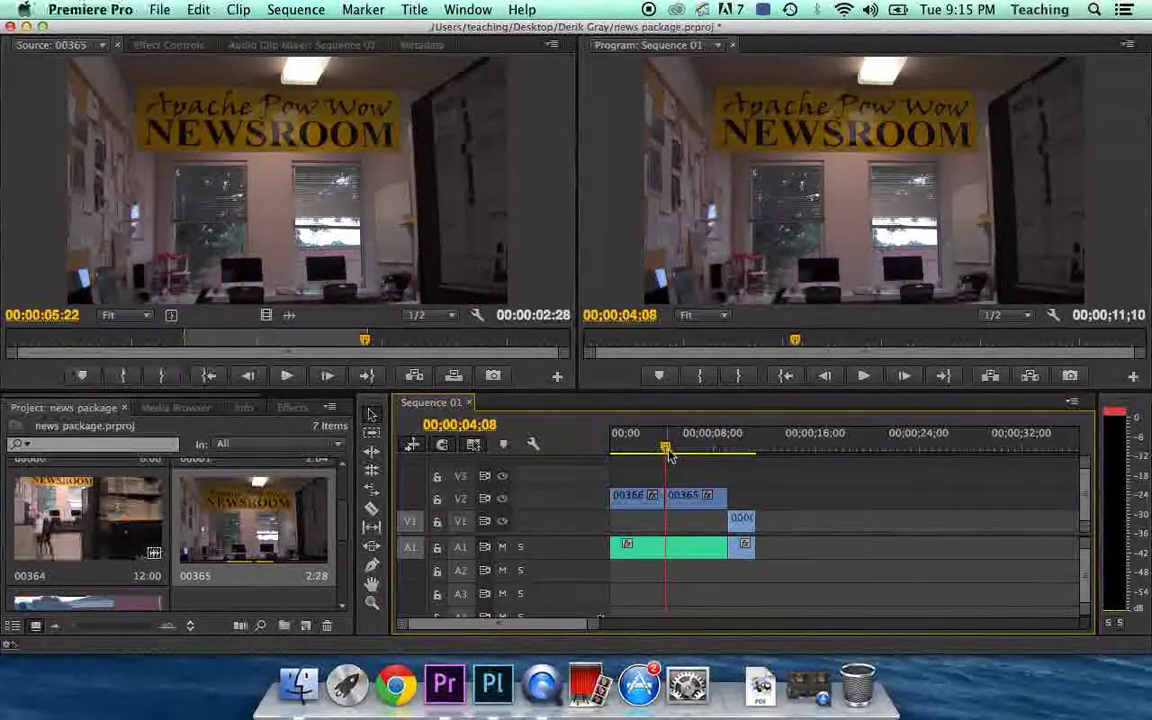
pyautogui.moveTo(668, 452); pyautogui.dragTo(602, 452)
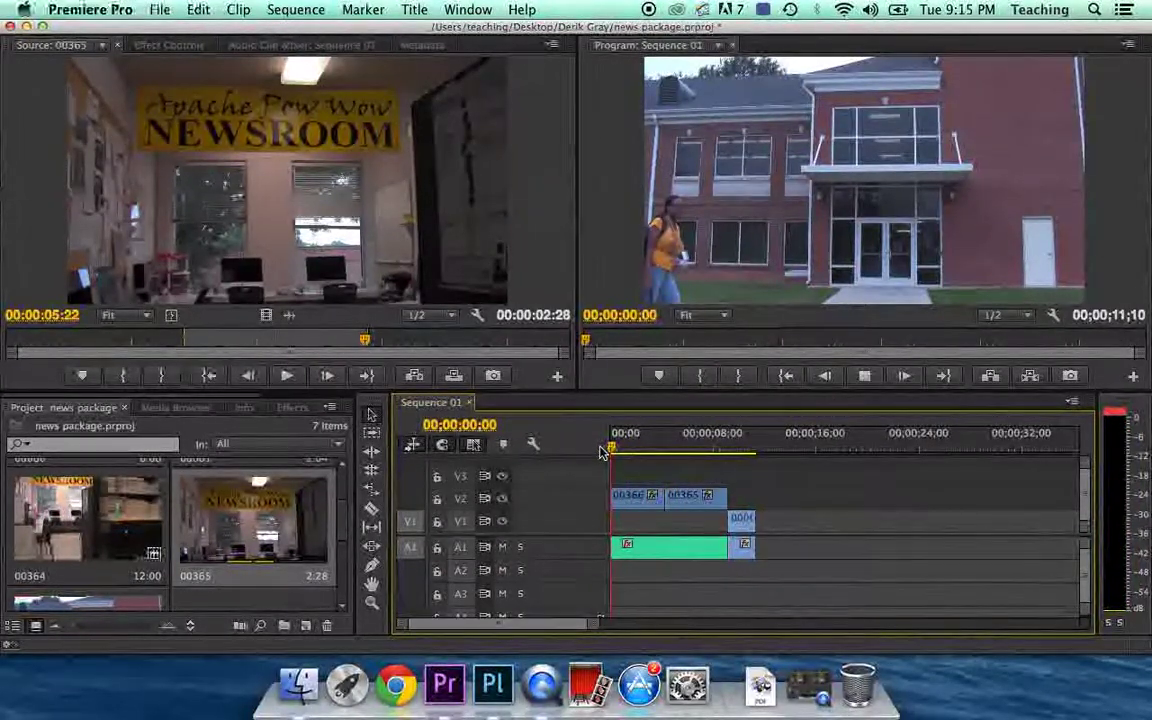